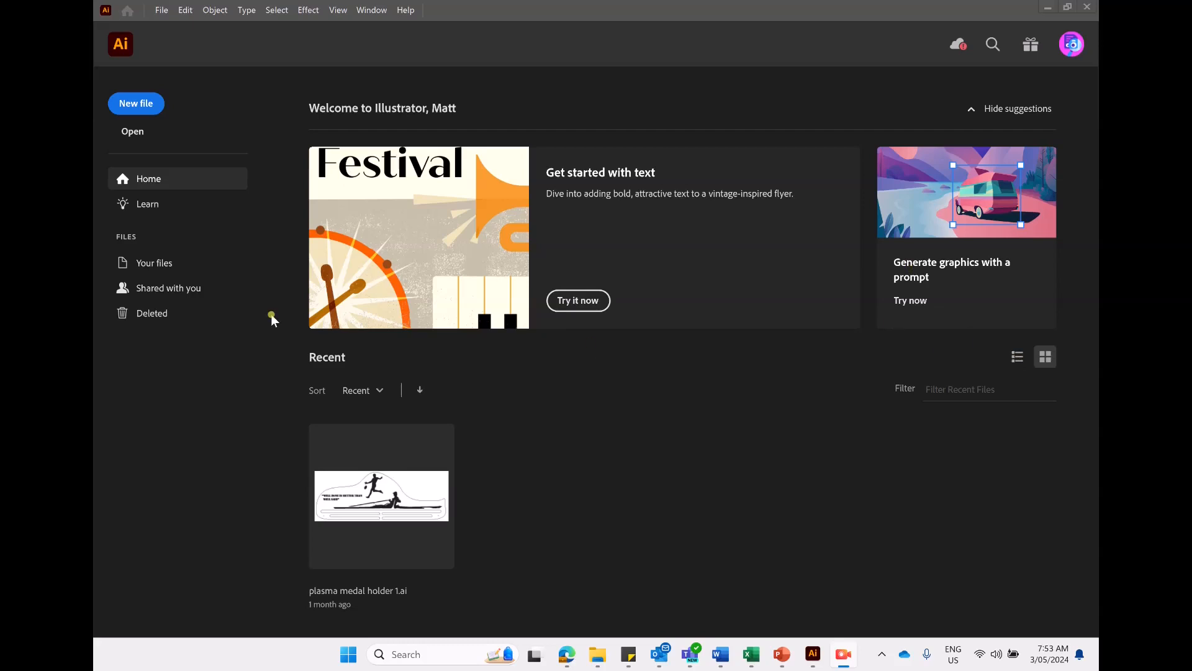
- Launch Adobe Illustrator 2024 by searching for it from the Windows Start menu
click(350, 657)
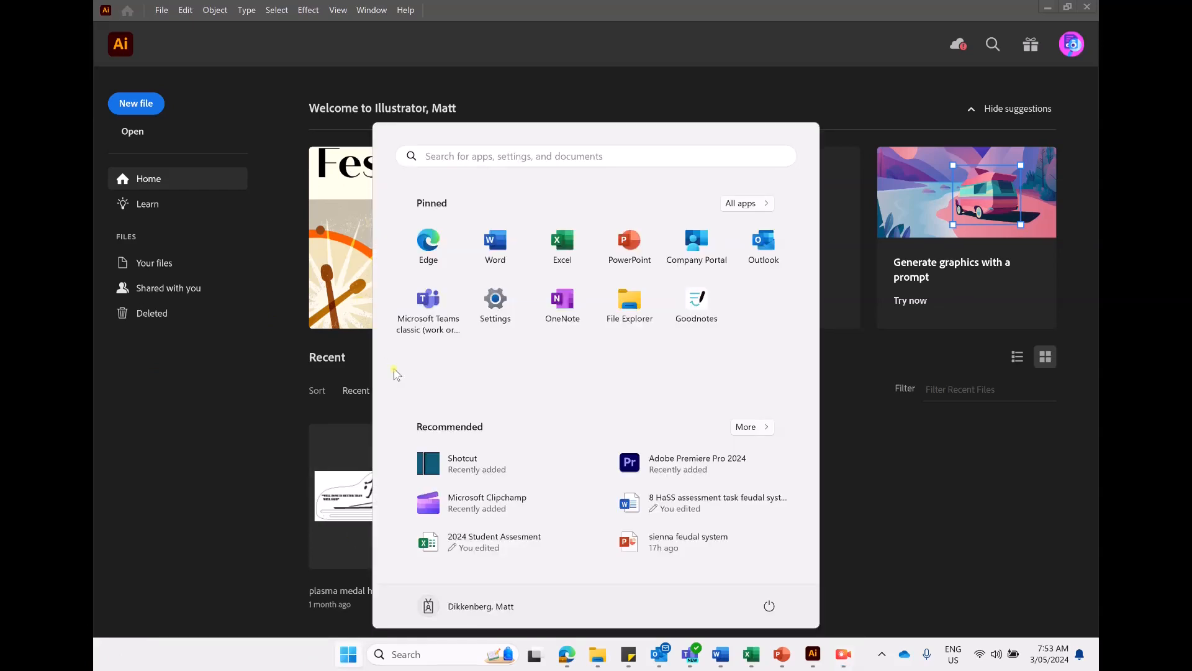
click(540, 159)
text(illu)
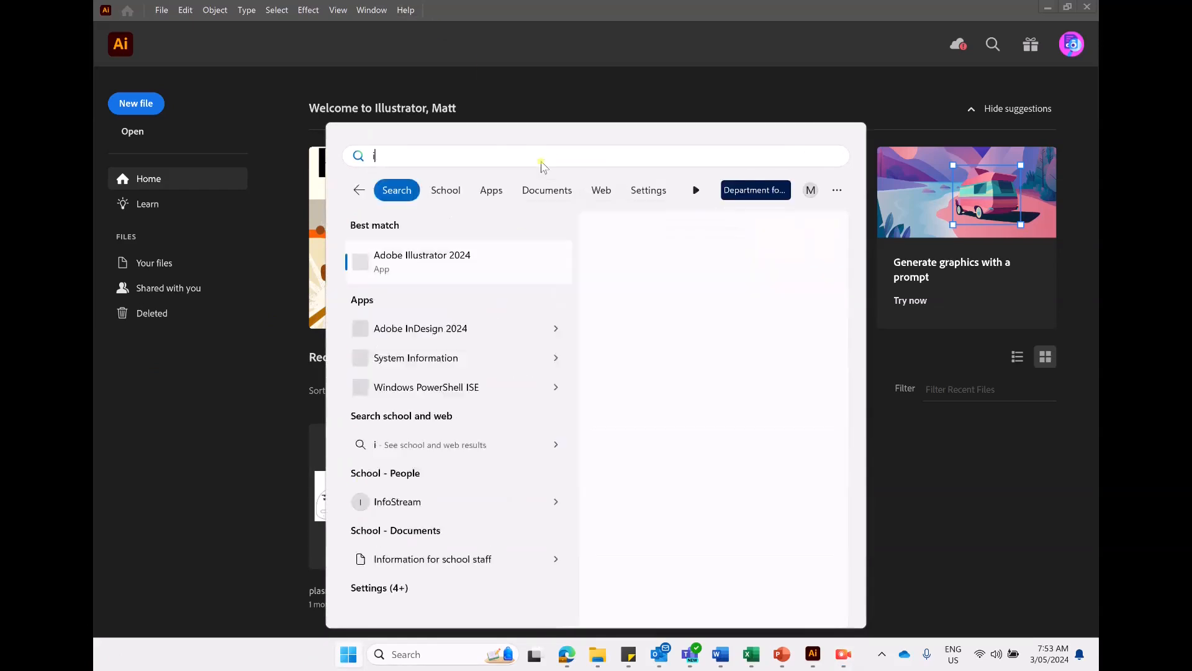
click(515, 258)
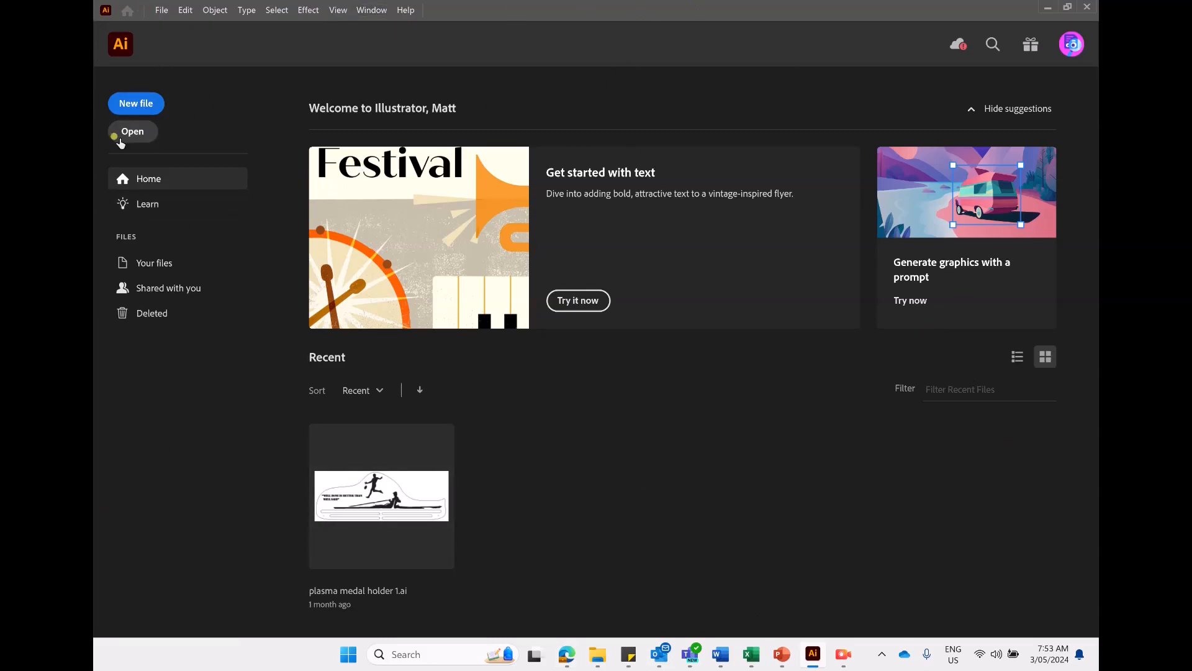
- Start a new file and browse the free templates offered in the new document dialog
click(138, 104)
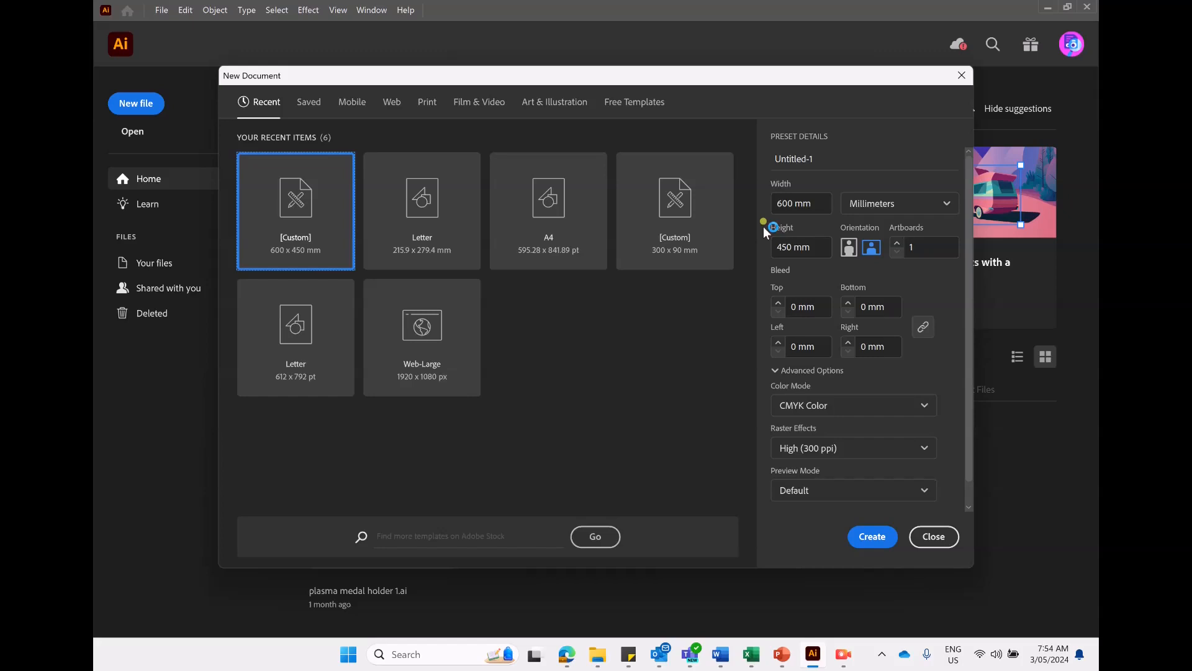
click(629, 107)
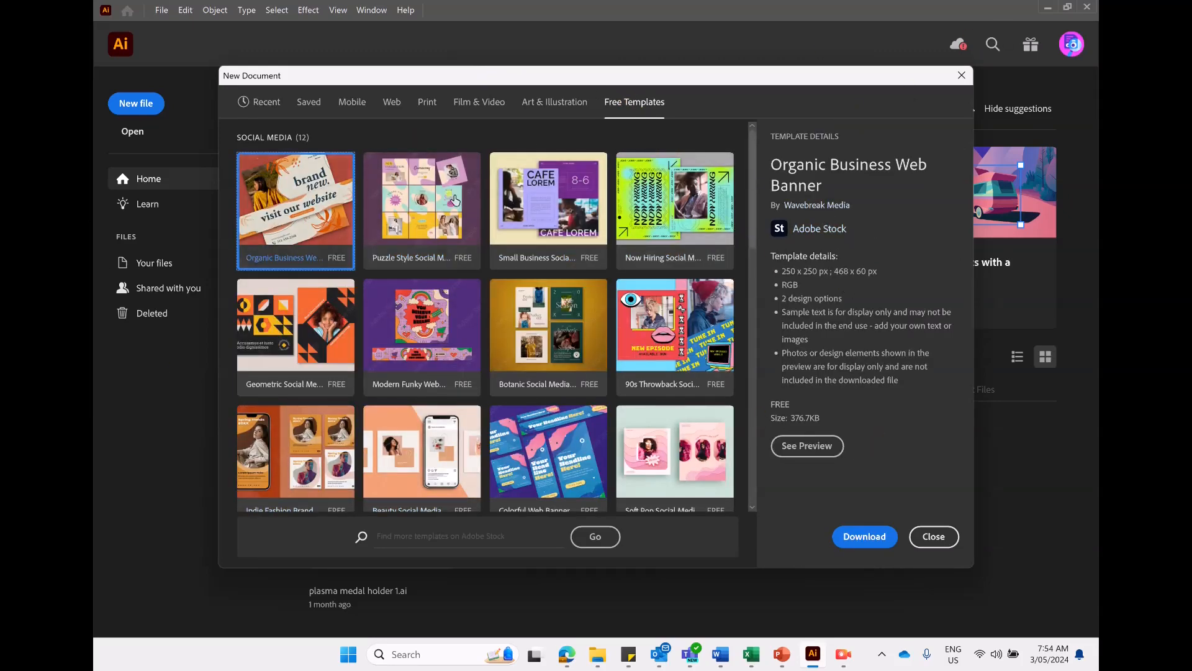
scroll(523, 256, down, 8)
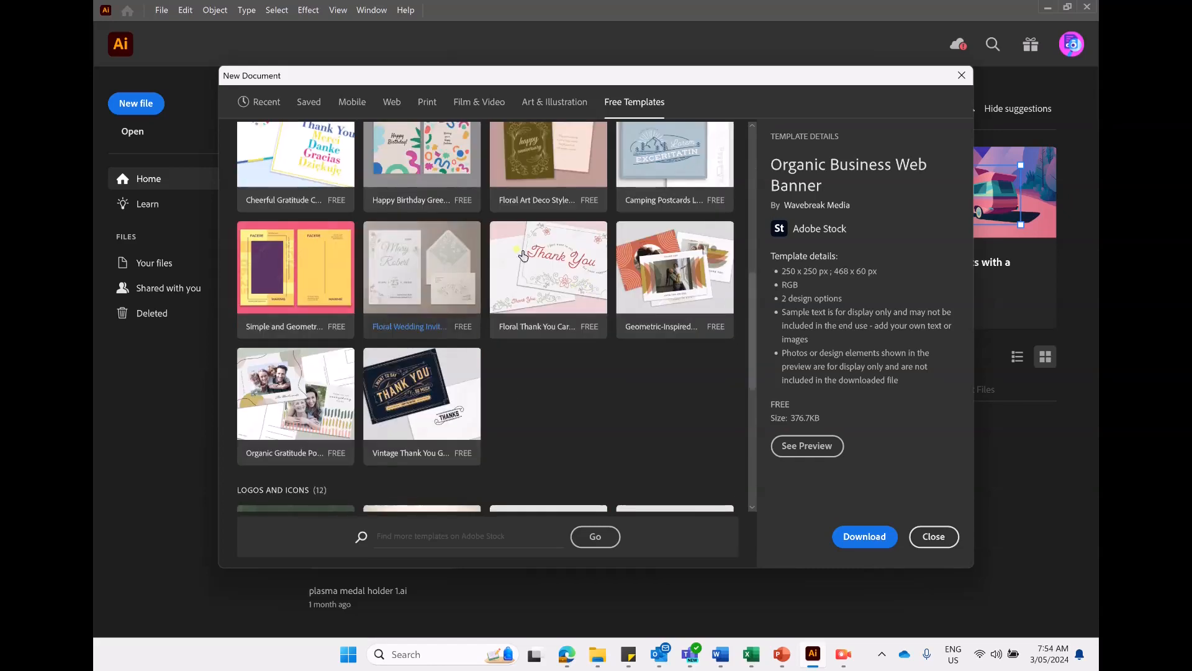
scroll(315, 285, down, 4)
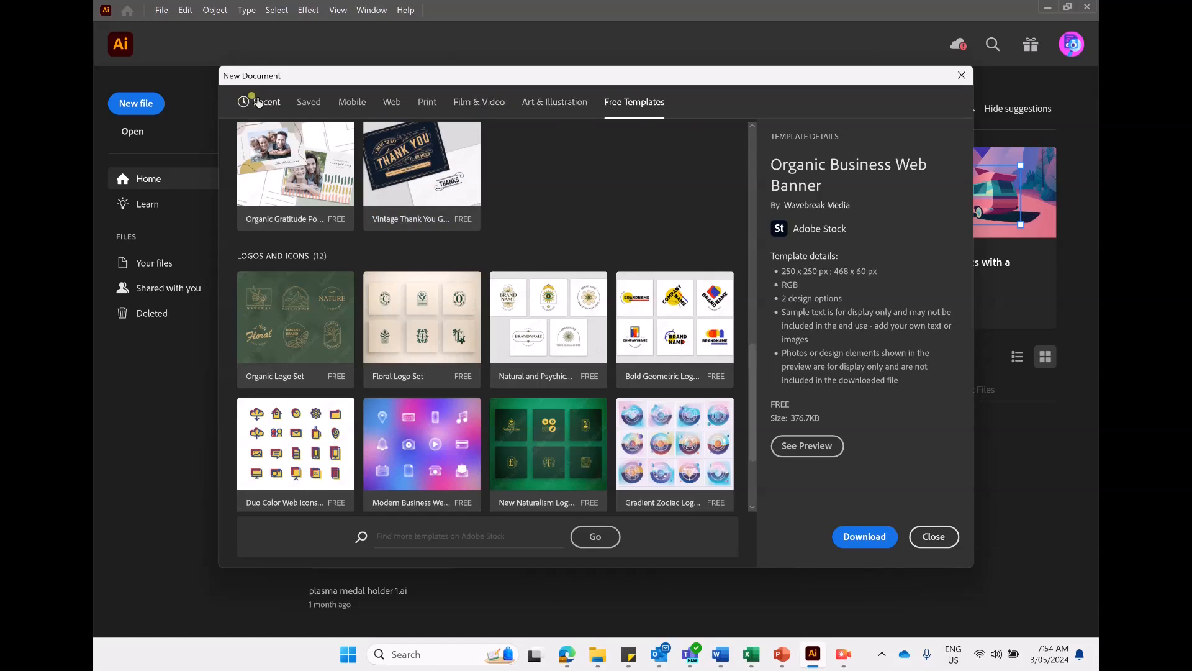
- Show all blank print presets and switch the document units to Millimeters
click(427, 103)
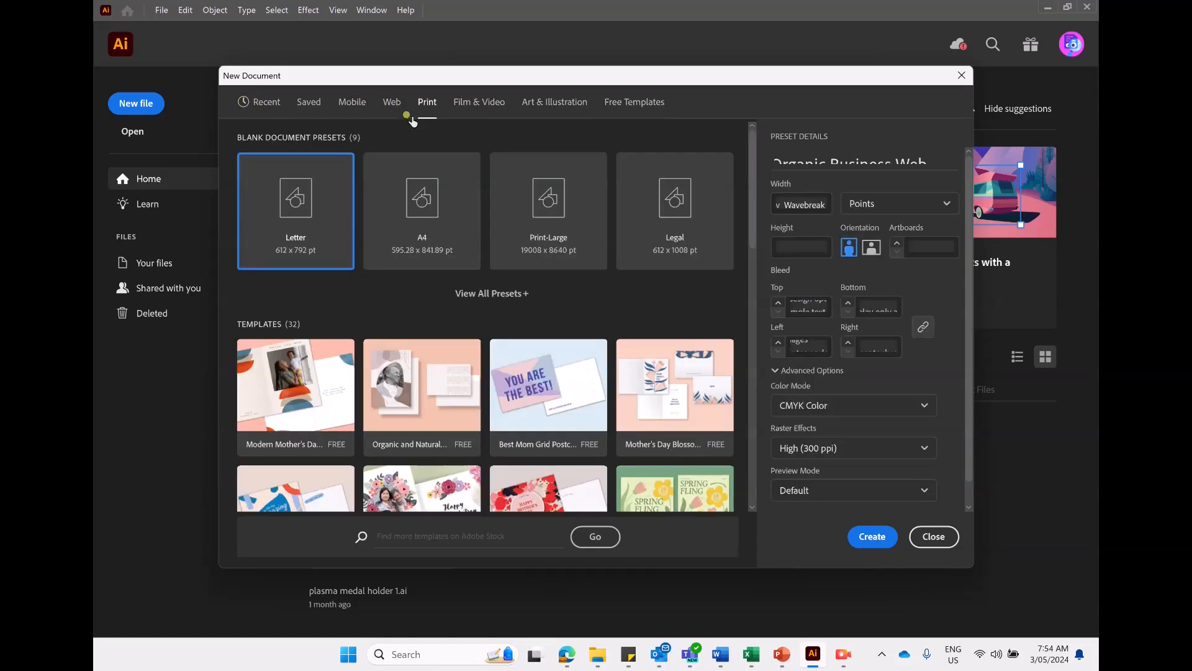
click(502, 304)
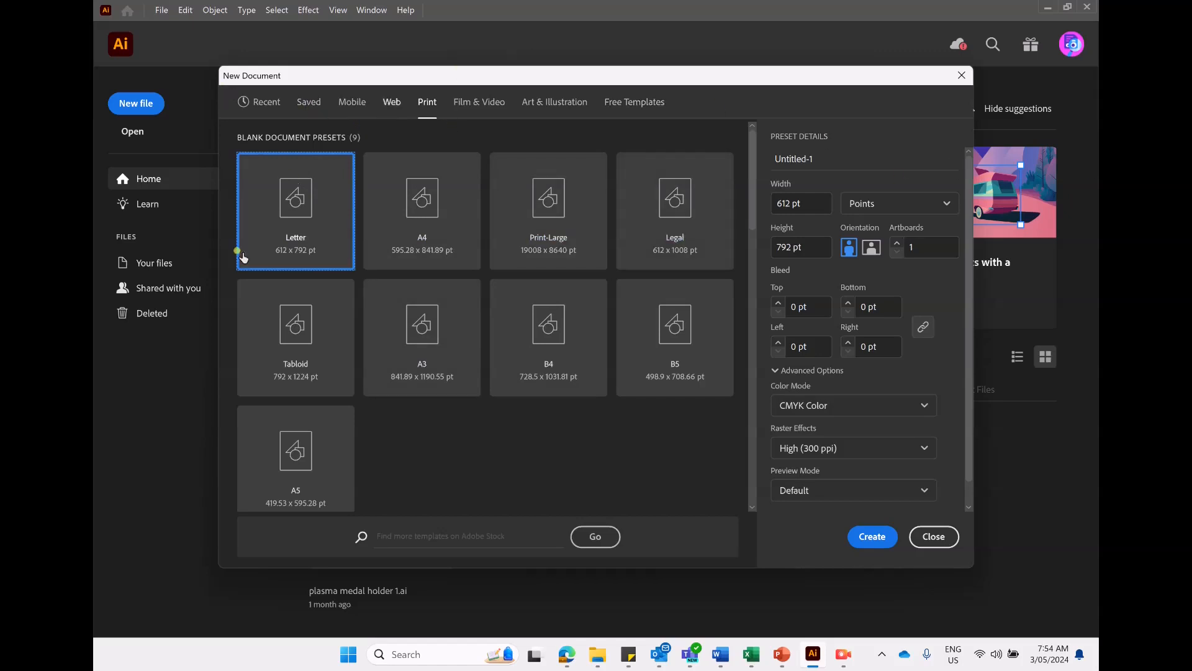
click(890, 211)
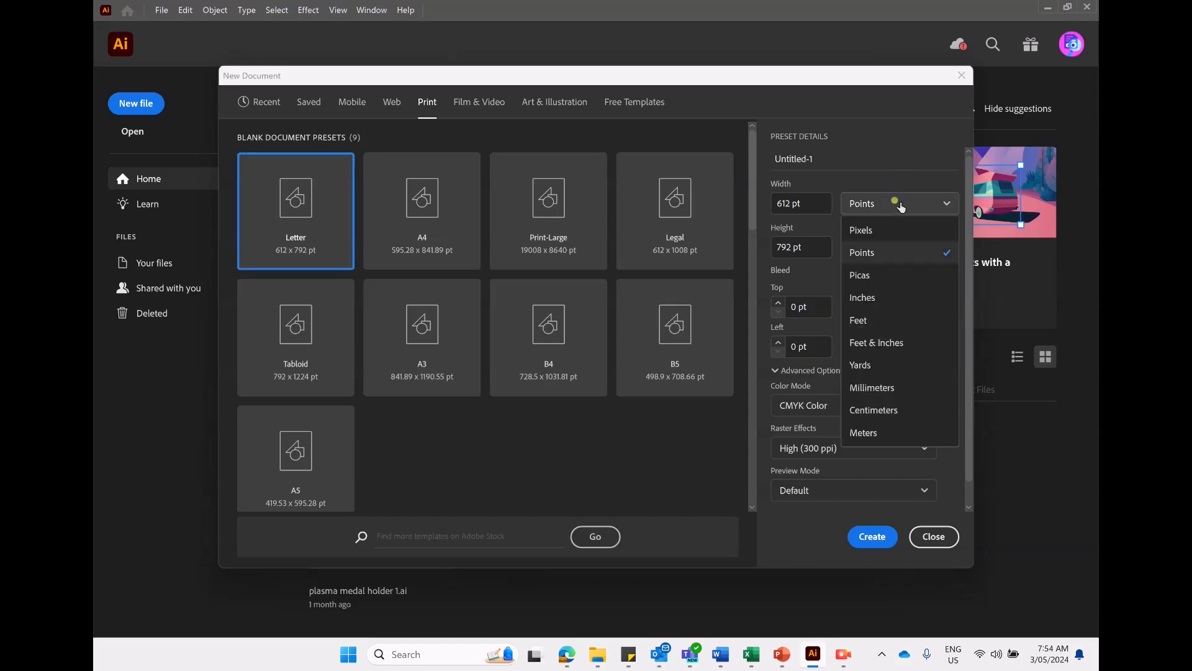
click(912, 388)
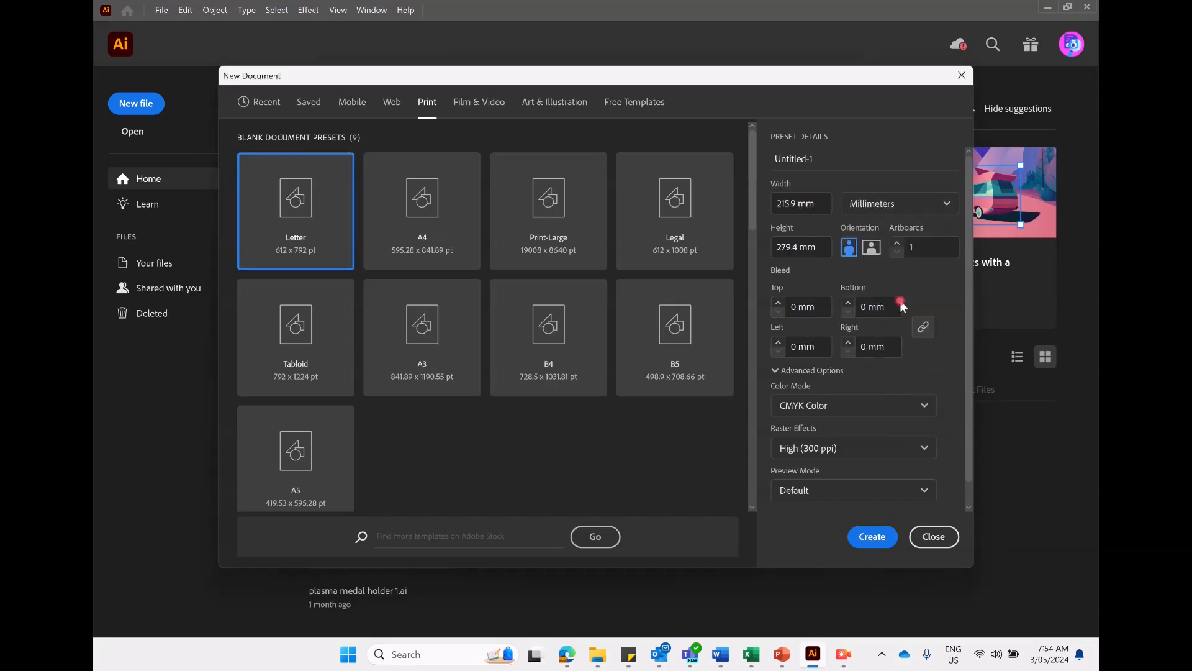
- Set the document width to 600 mm and the height to 450 mm
click(806, 203)
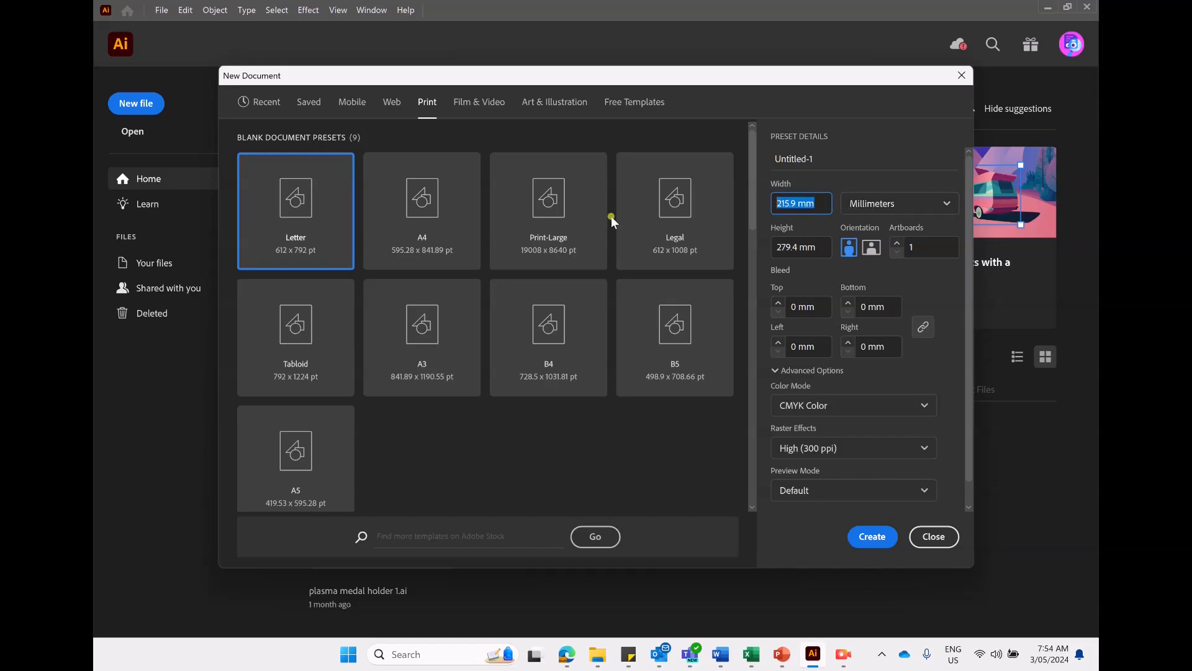
text(600)
click(813, 248)
text(450)
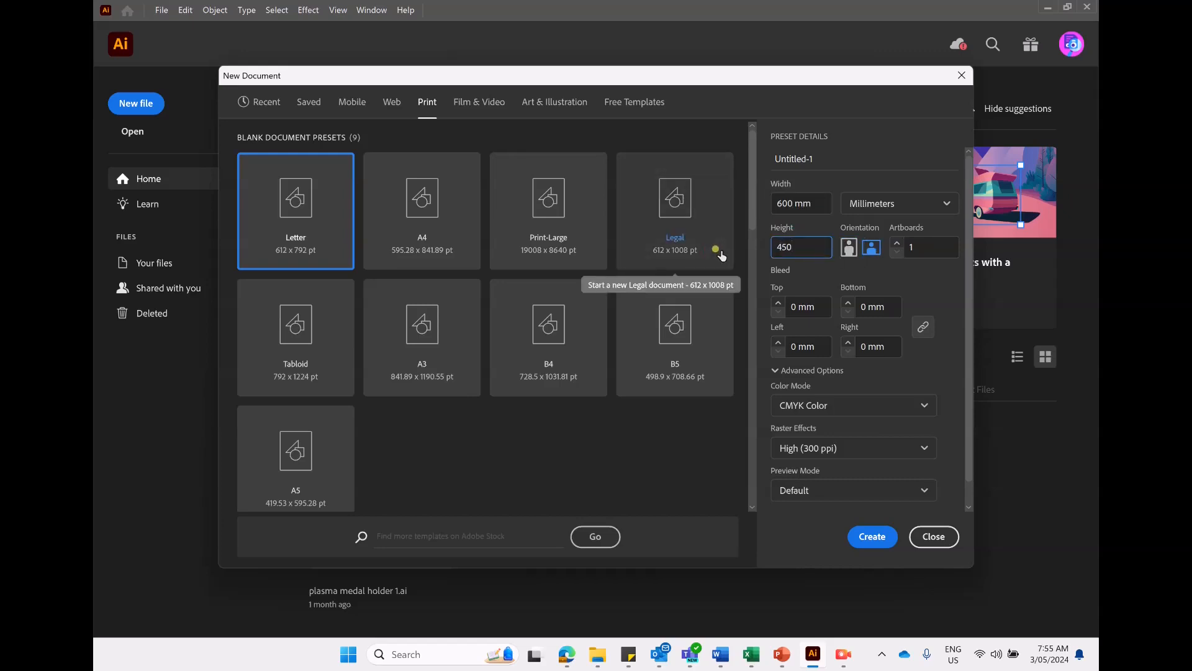
- Keep CMYK Color and High (300 ppi) raster effects in the advanced options and create the document
click(780, 292)
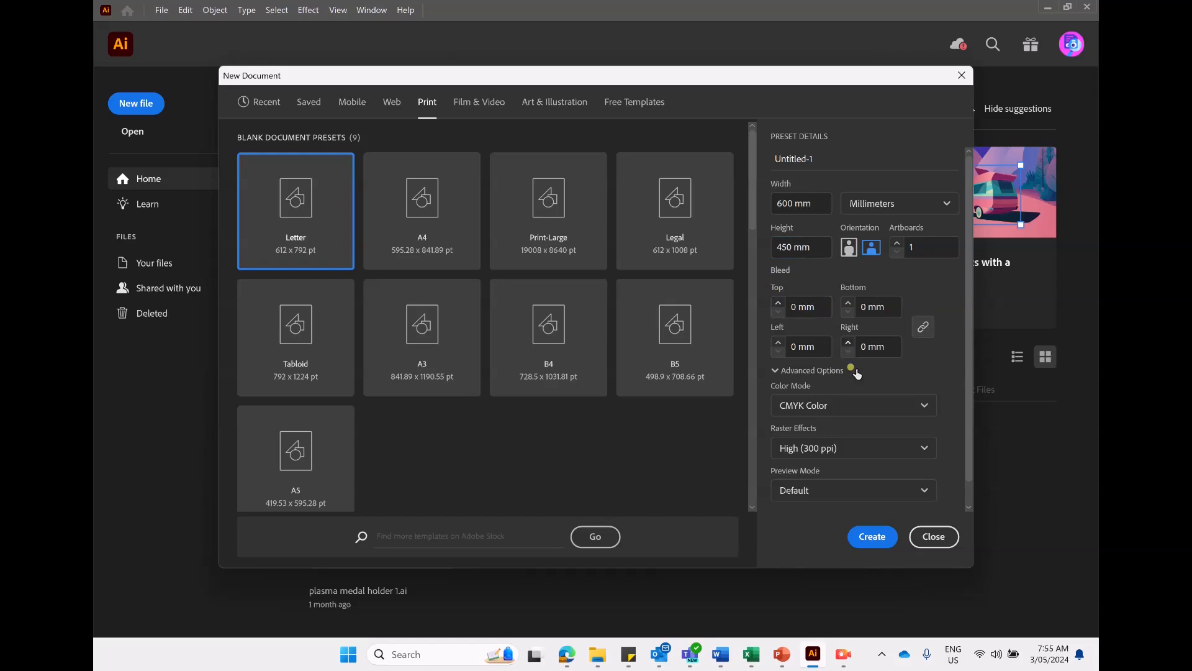
click(879, 407)
click(863, 405)
click(882, 451)
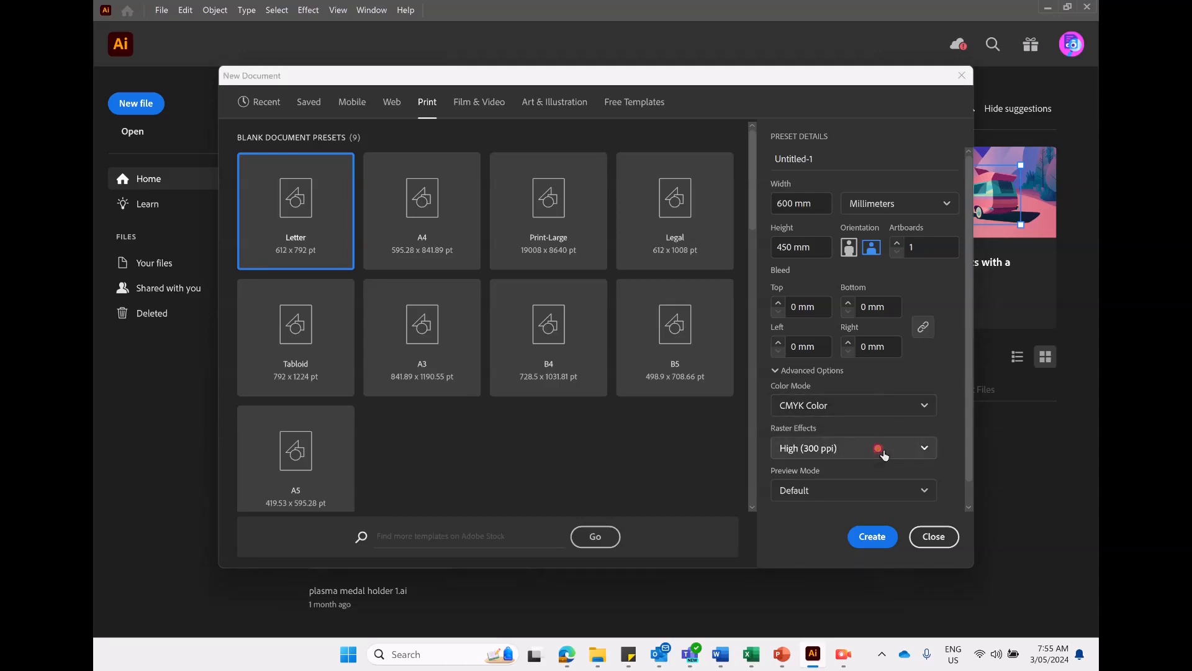
click(848, 448)
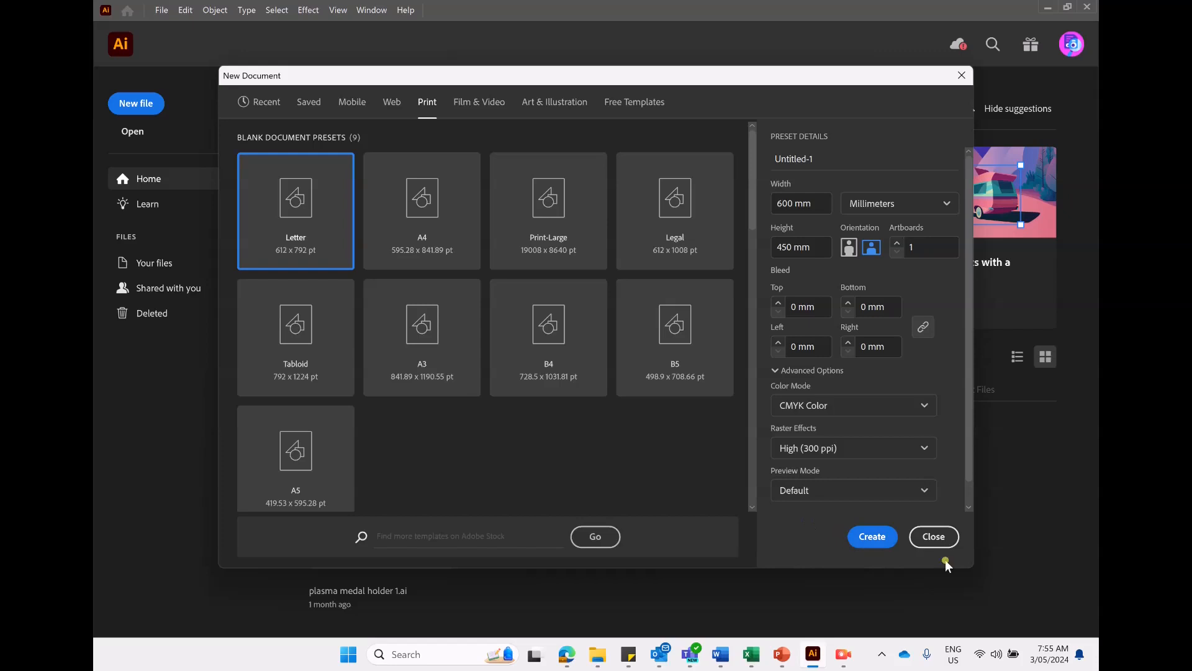
click(863, 535)
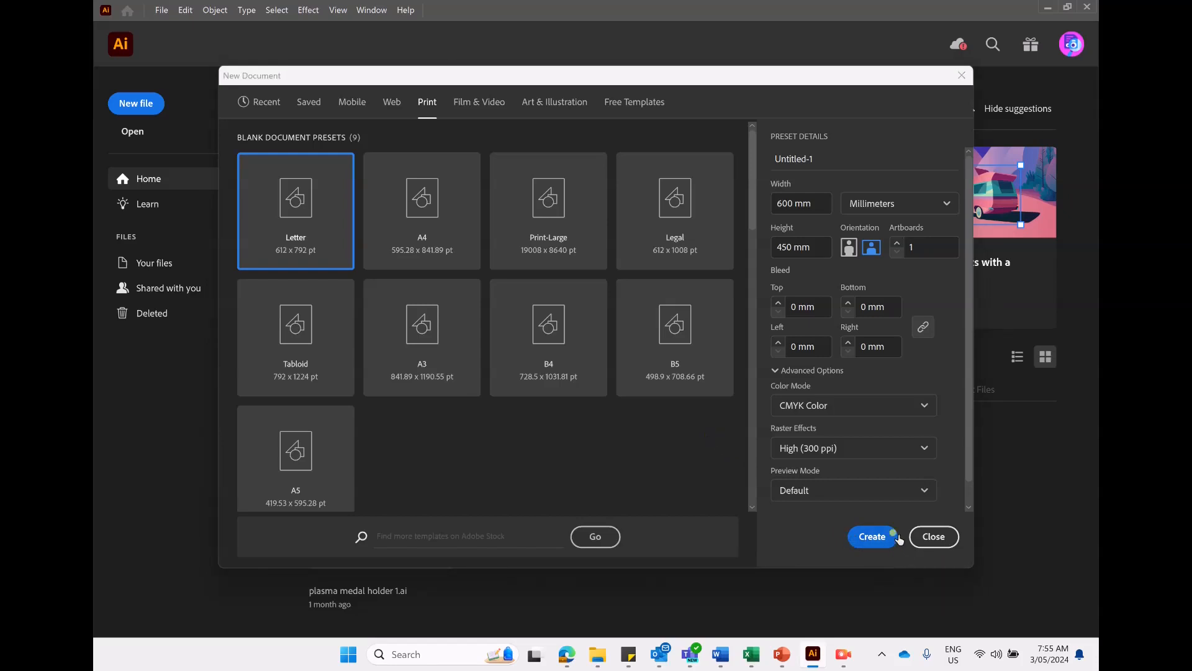
click(871, 538)
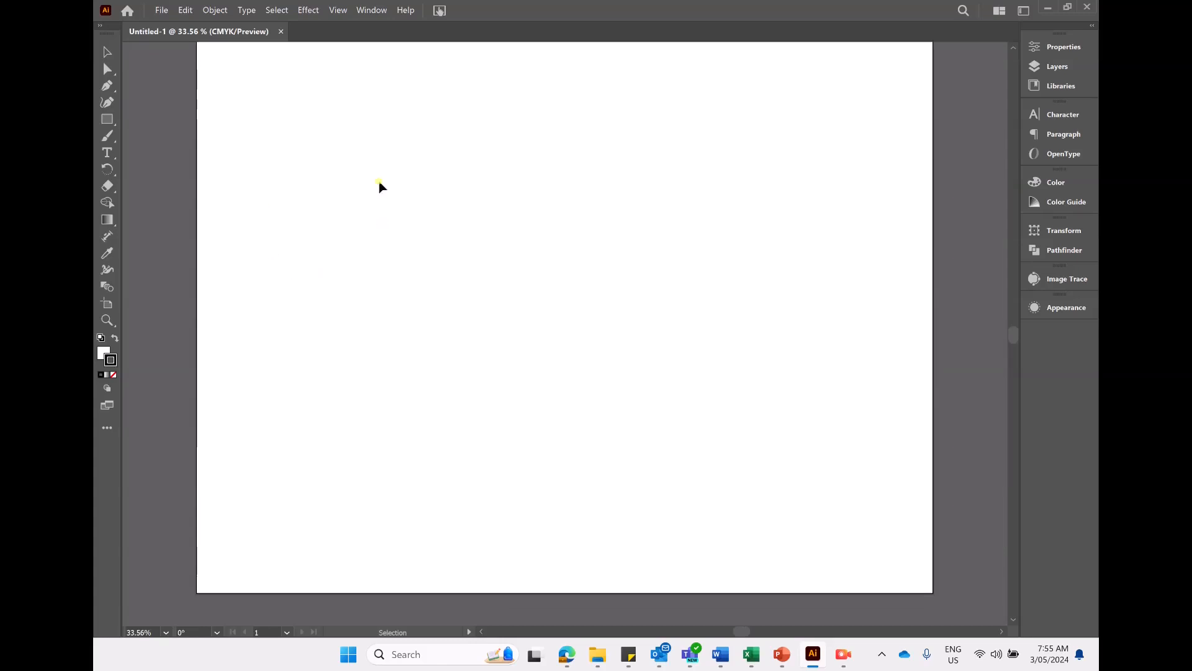
scroll(679, 180, down, 2)
scroll(678, 198, up, 1)
scroll(673, 184, down, 1)
scroll(662, 183, up, 1)
scroll(663, 182, down, 1)
scroll(662, 184, up, 1)
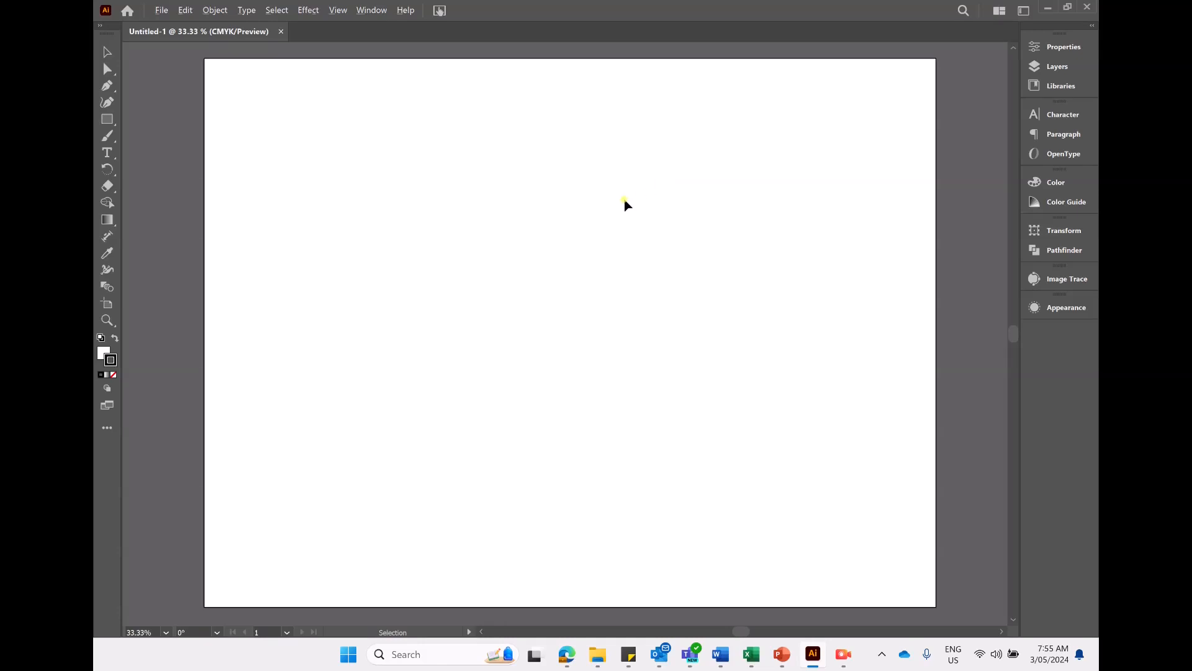
scroll(625, 205, down, 1)
scroll(625, 205, up, 1)
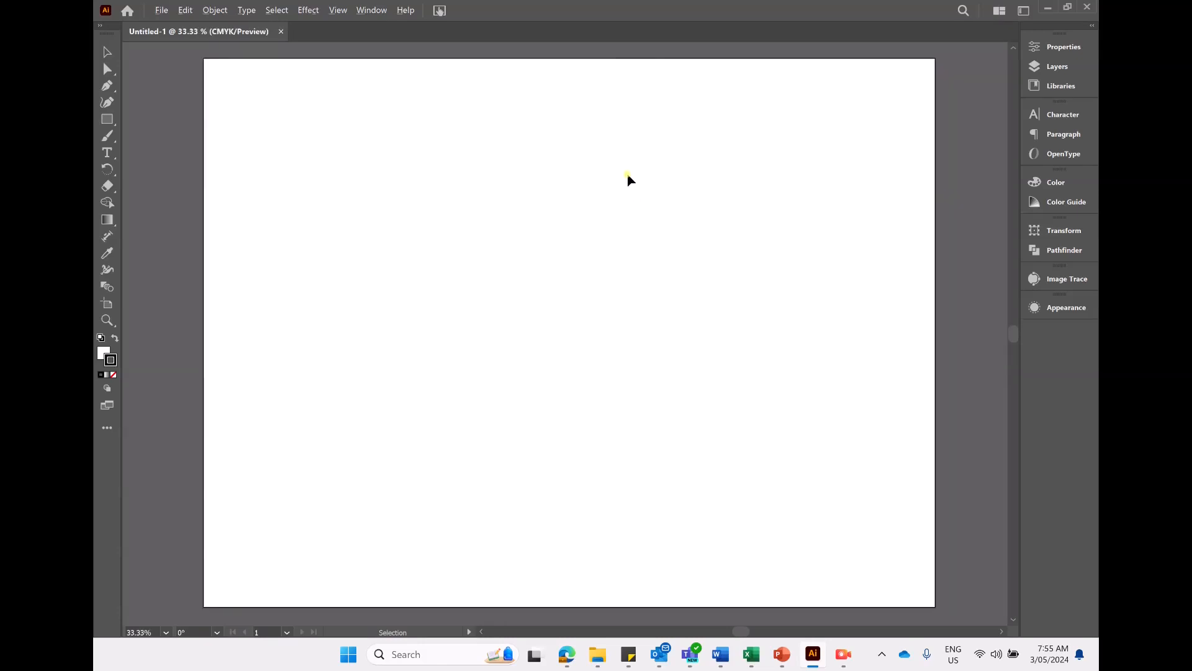
scroll(628, 179, down, 1)
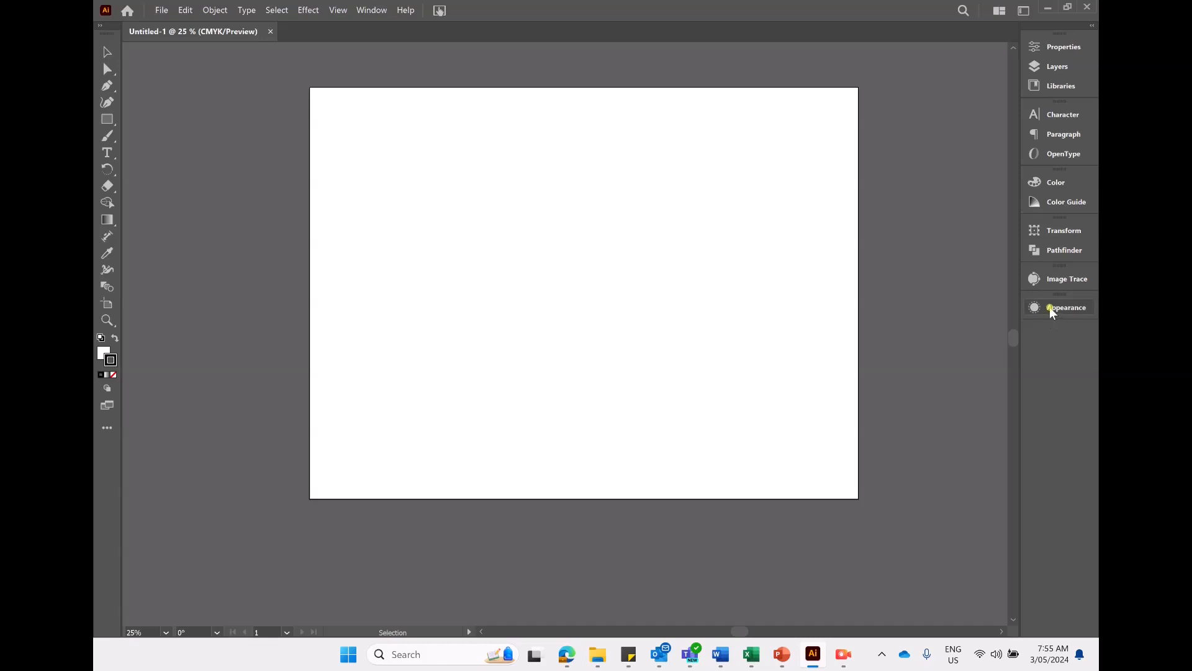
- Open the Brushes panel group with Swatches and Symbols and dock it among the side panels
click(1059, 50)
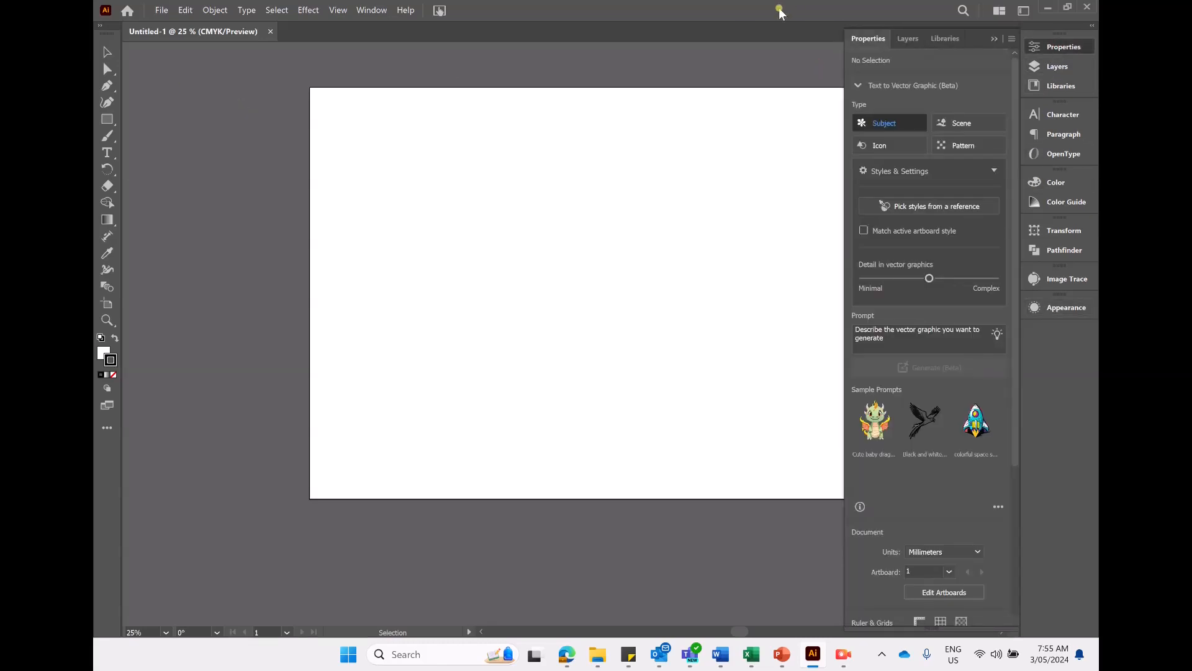
click(994, 39)
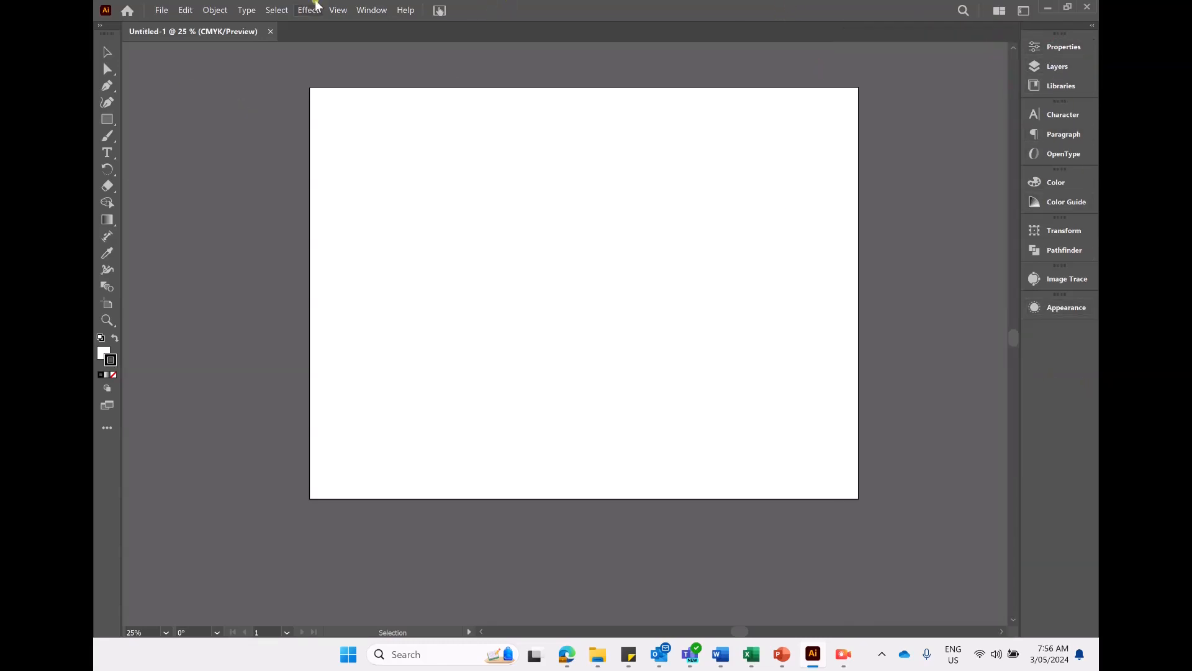
click(366, 10)
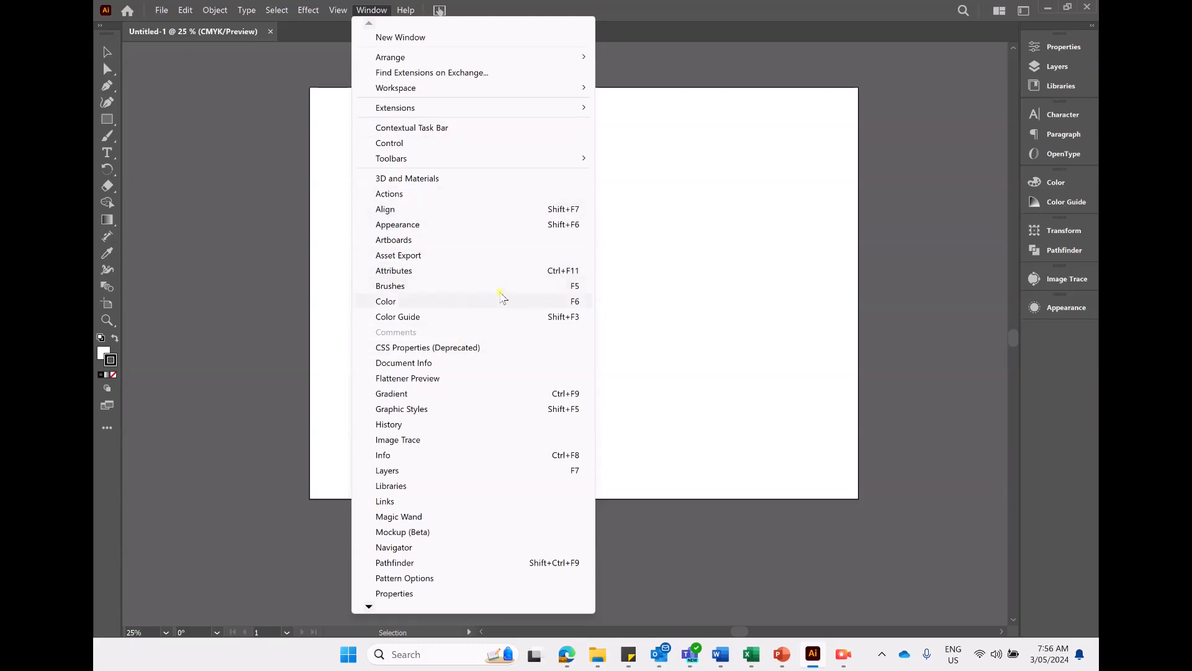
click(473, 290)
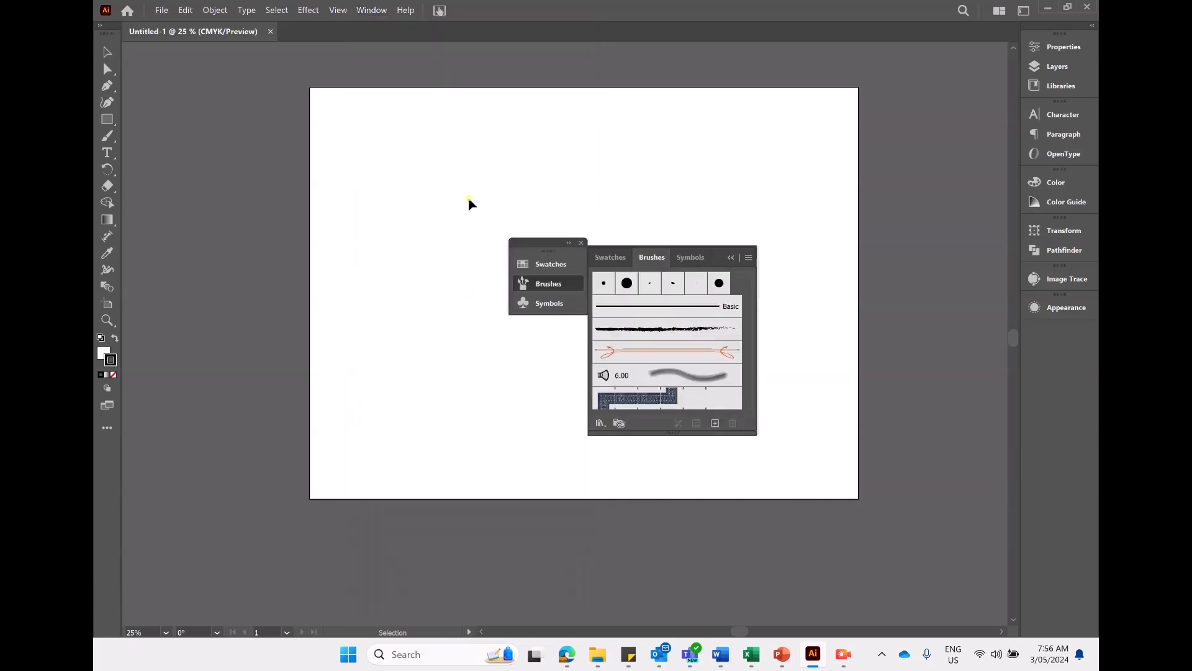
mouse_move(717, 260)
mouse_down()
mouse_move(1093, 348)
mouse_move(1070, 337)
mouse_up()
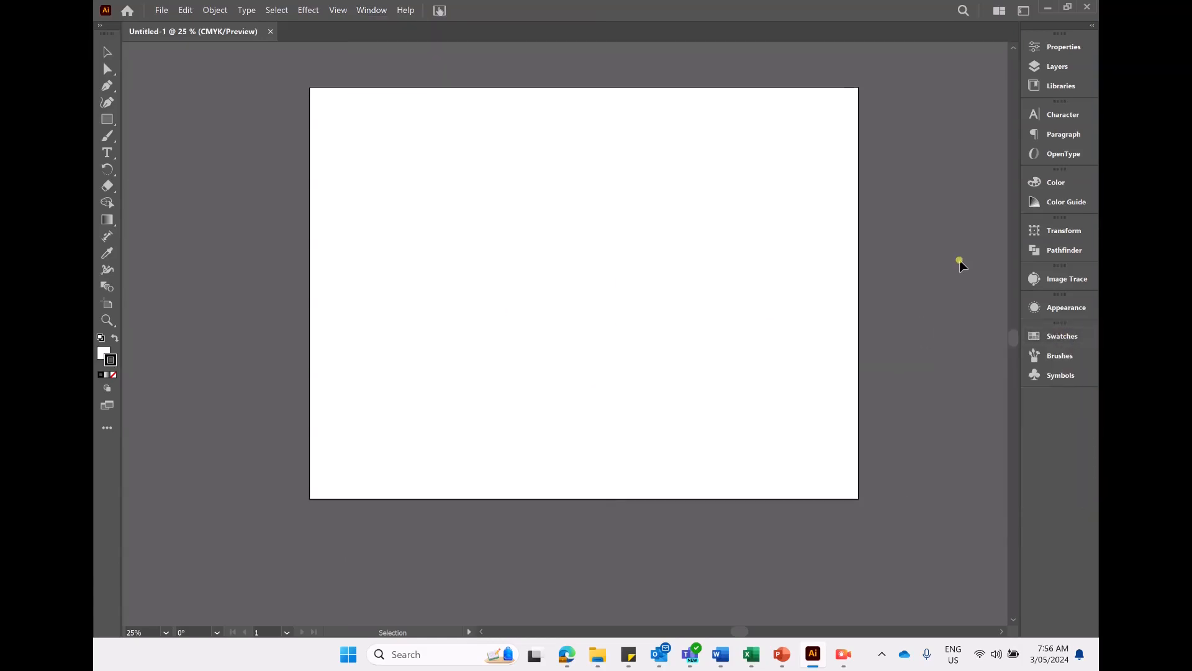
click(1057, 353)
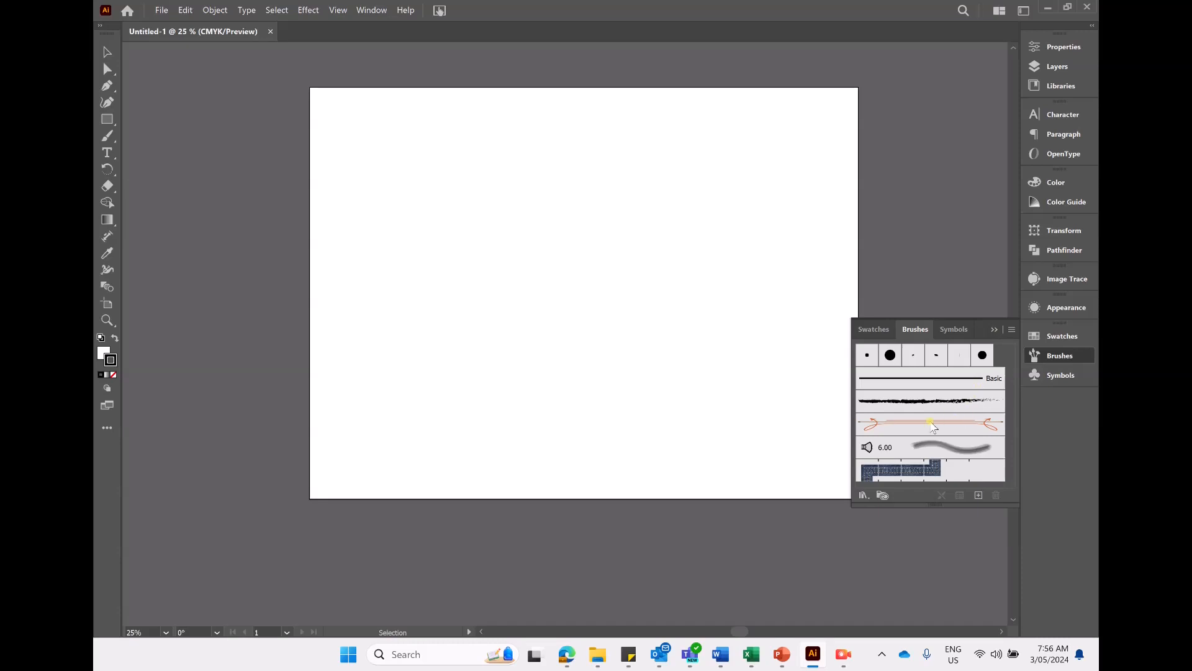
click(994, 330)
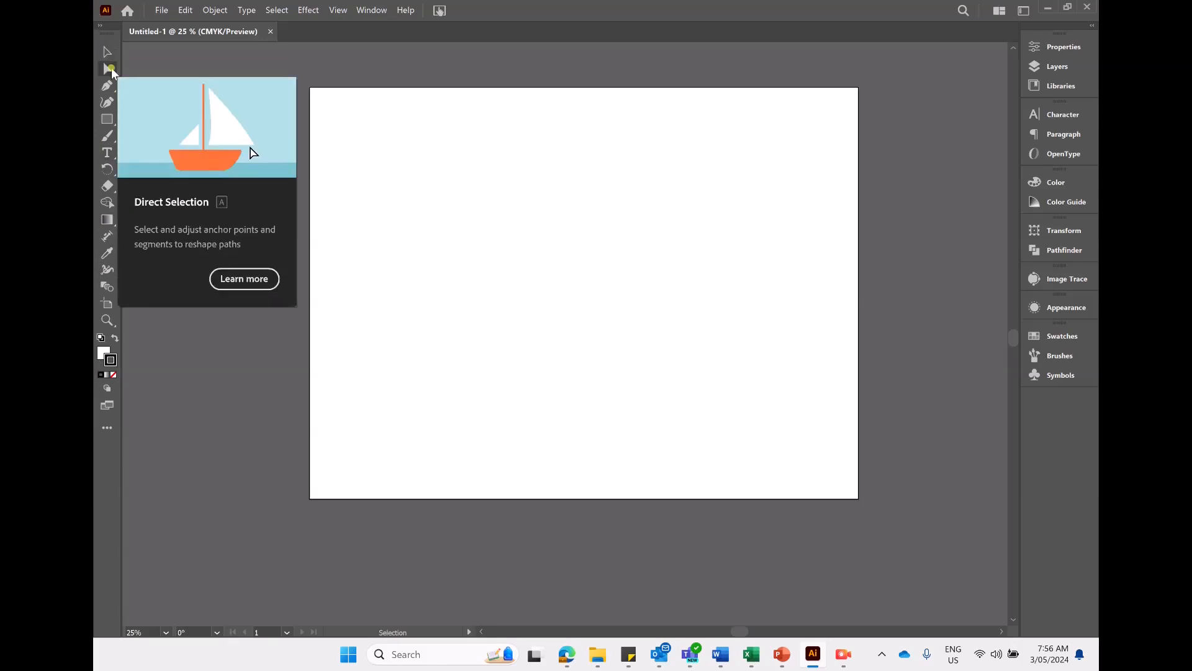
- Examine the shape, brush and rotate tool groups hidden in the toolbar
click(107, 122)
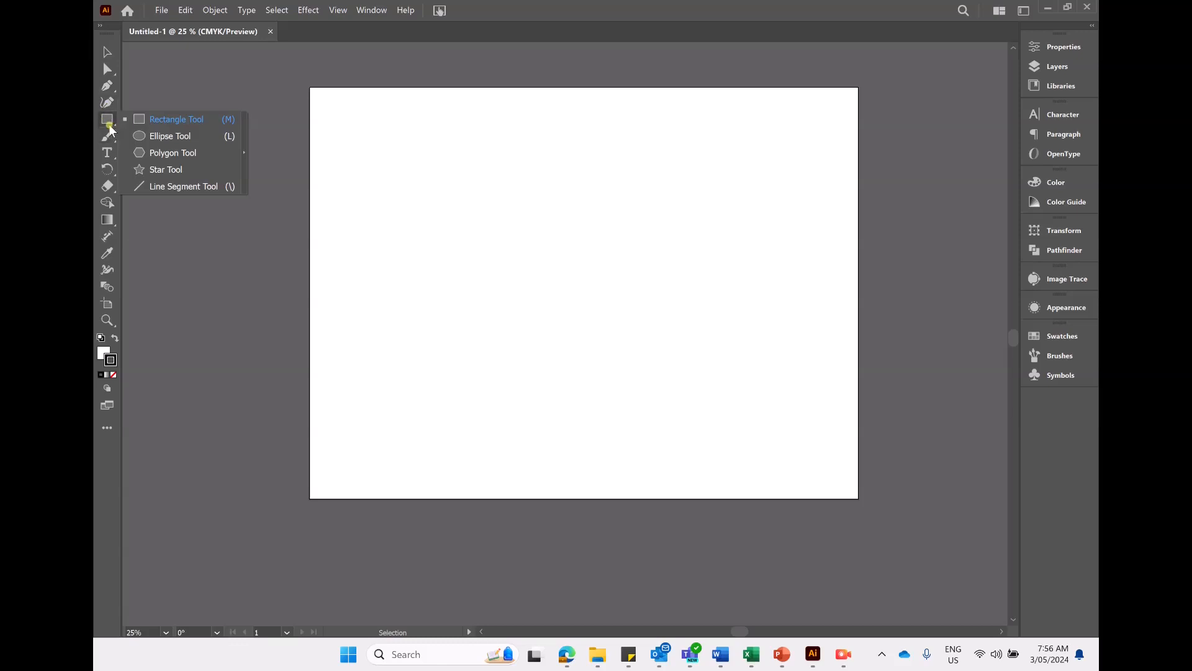
click(106, 123)
click(107, 123)
click(107, 133)
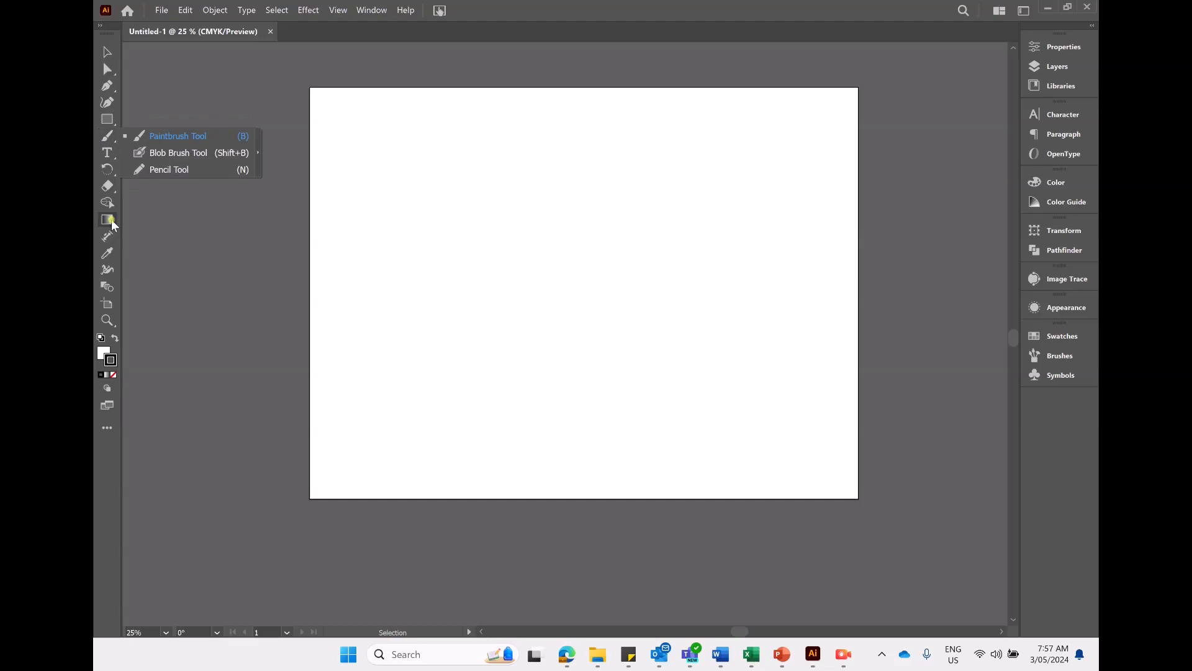
click(107, 153)
click(108, 169)
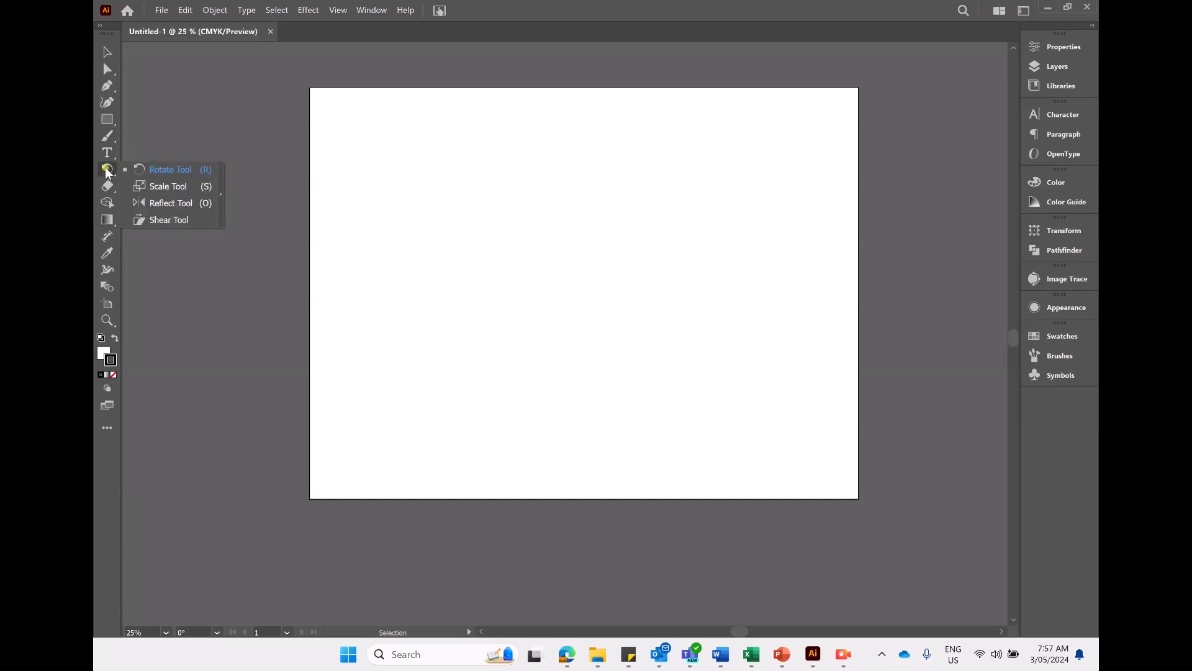
click(106, 169)
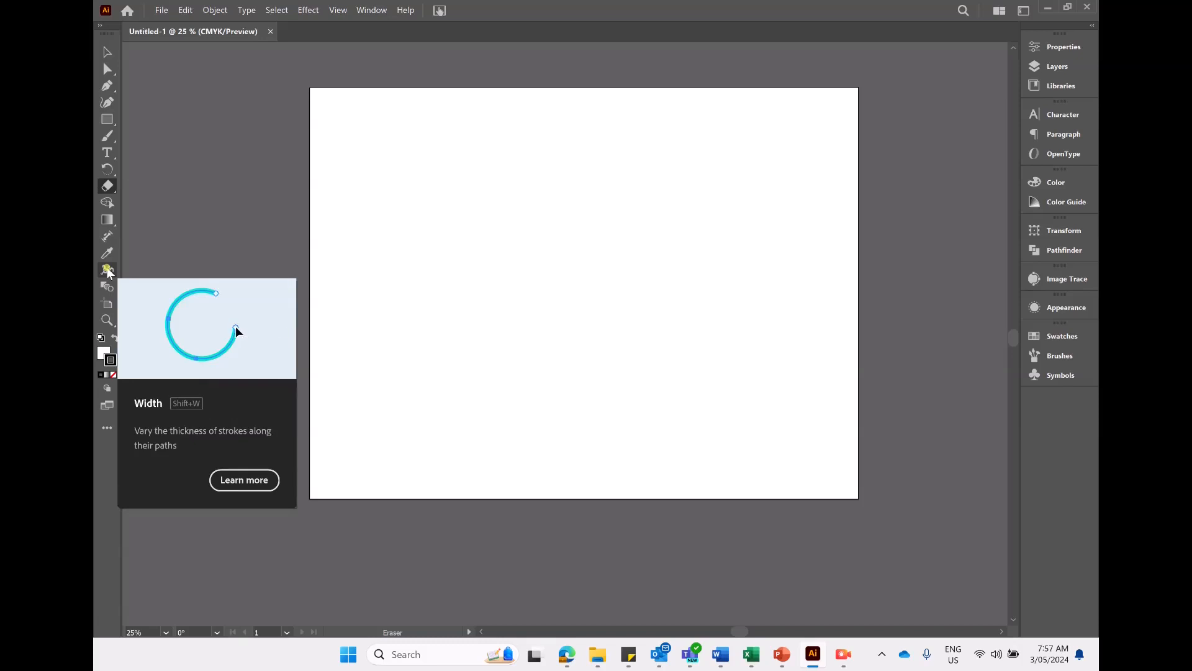
- Extend the artboard slightly at its top-left corner with the Artboard tool, then switch to the Eraser tool
click(107, 303)
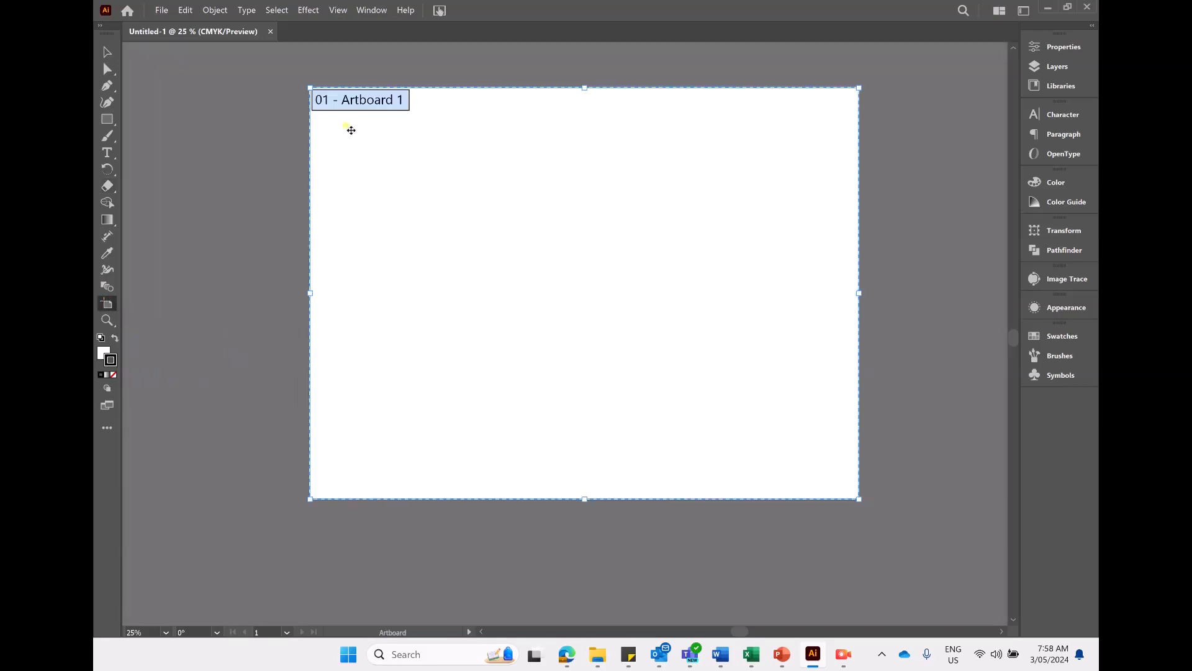
drag(309, 87, 305, 87)
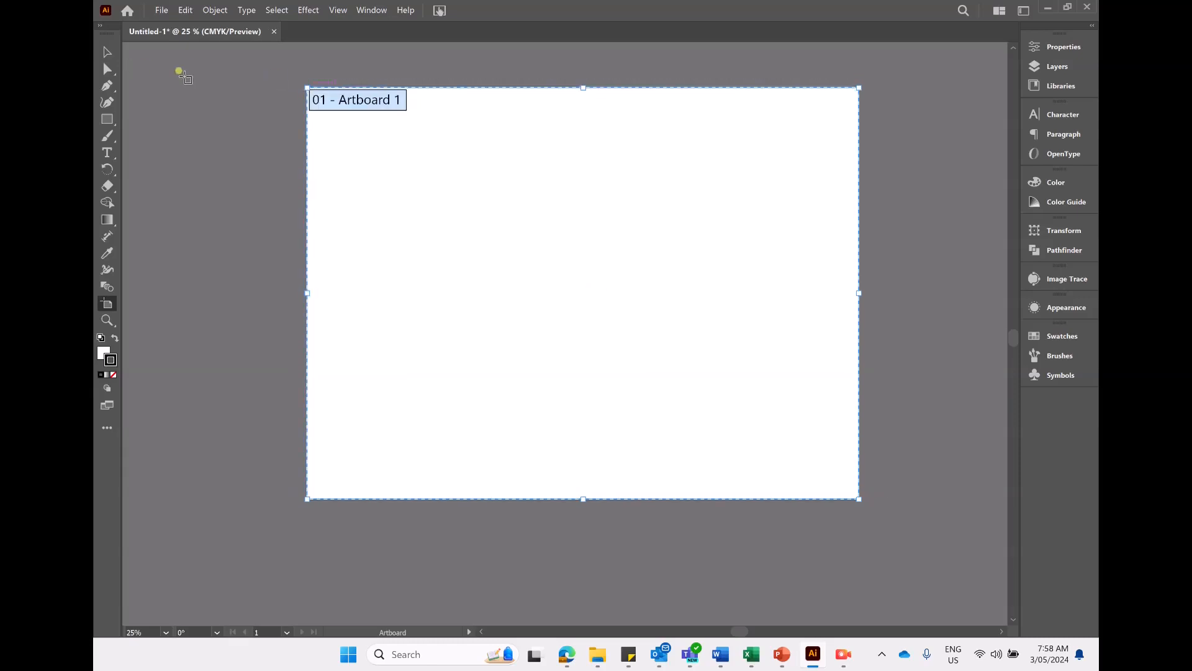
key(shift+e)
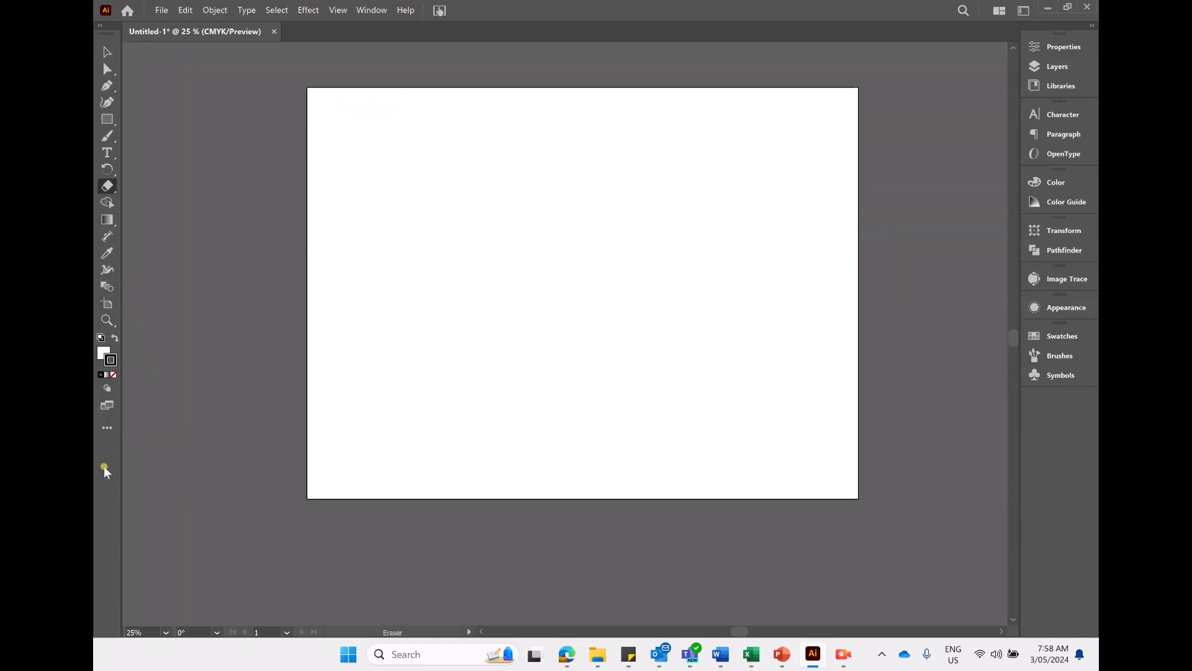
double_click(112, 360)
mouse_move(509, 264)
mouse_down()
mouse_move(482, 349)
mouse_move(545, 309)
mouse_move(434, 296)
mouse_up()
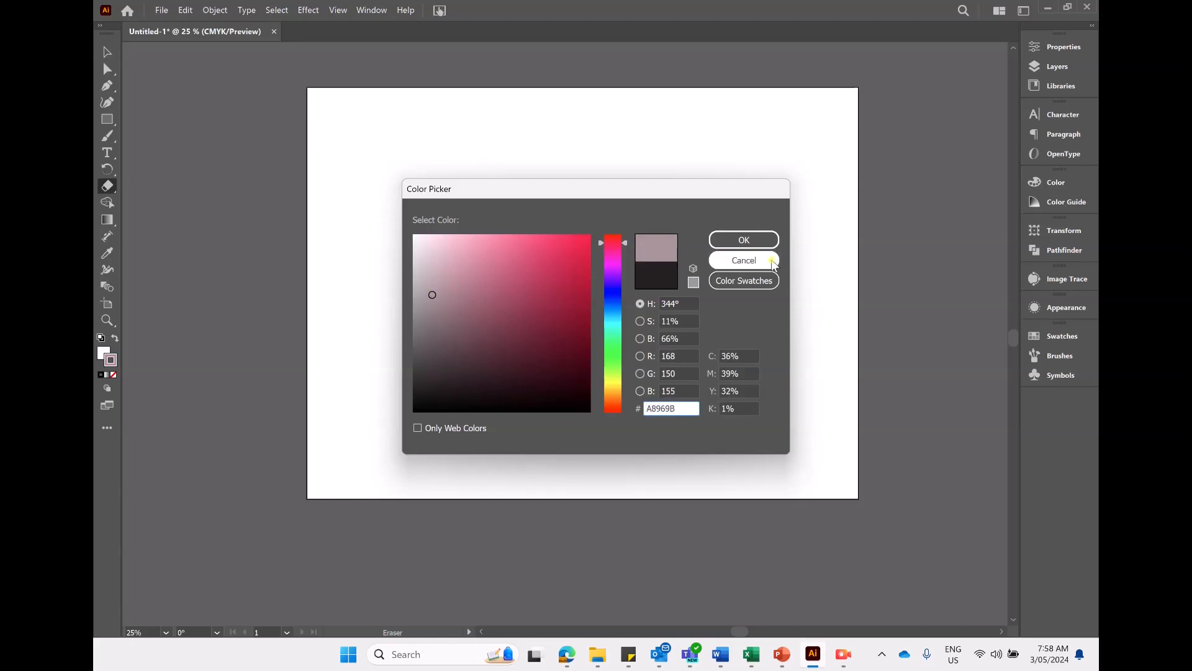
click(769, 260)
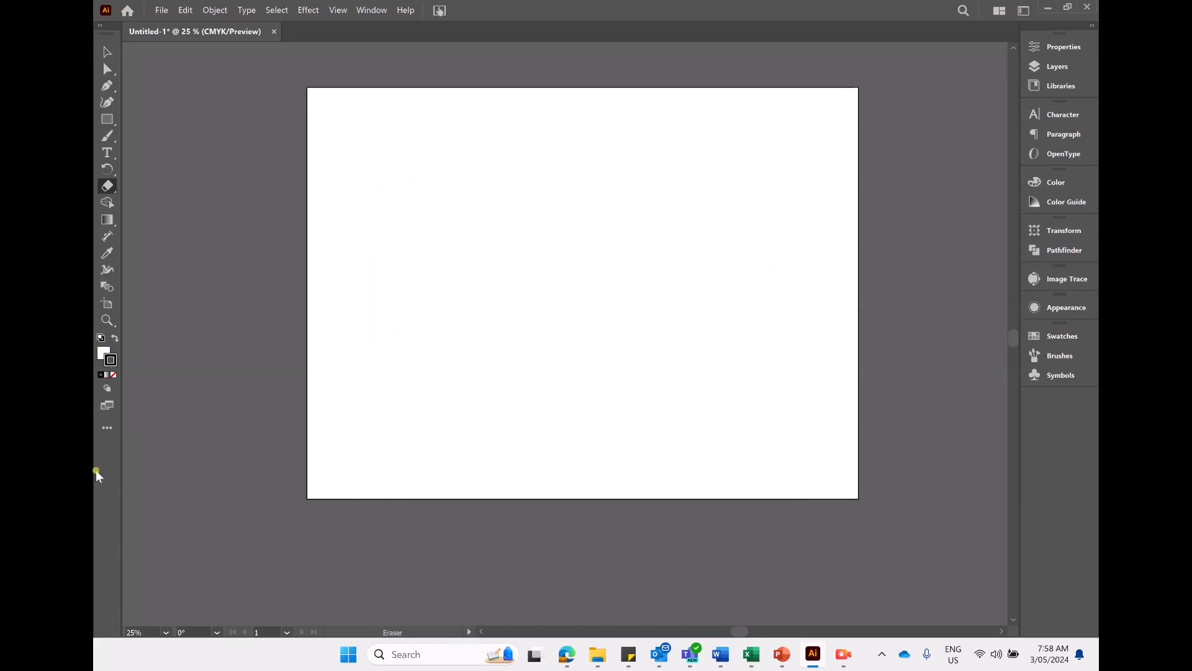
- Examine the complete set of tools in the expanded All Tools drawer
click(108, 430)
click(108, 429)
click(108, 429)
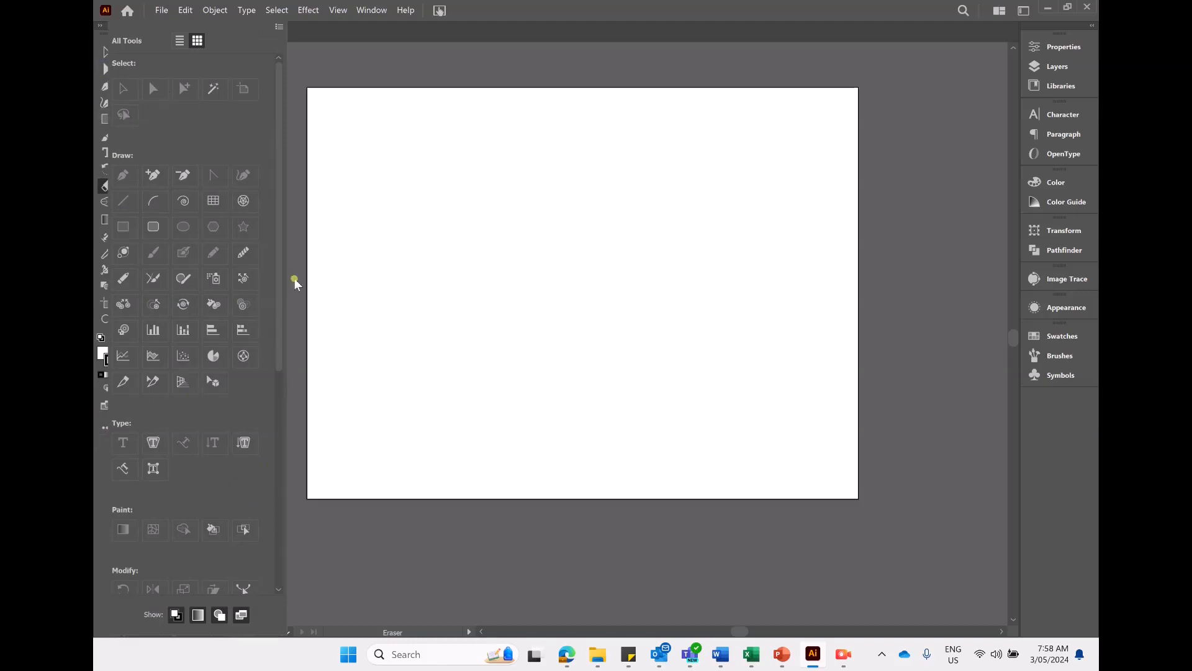
scroll(207, 458, down, 3)
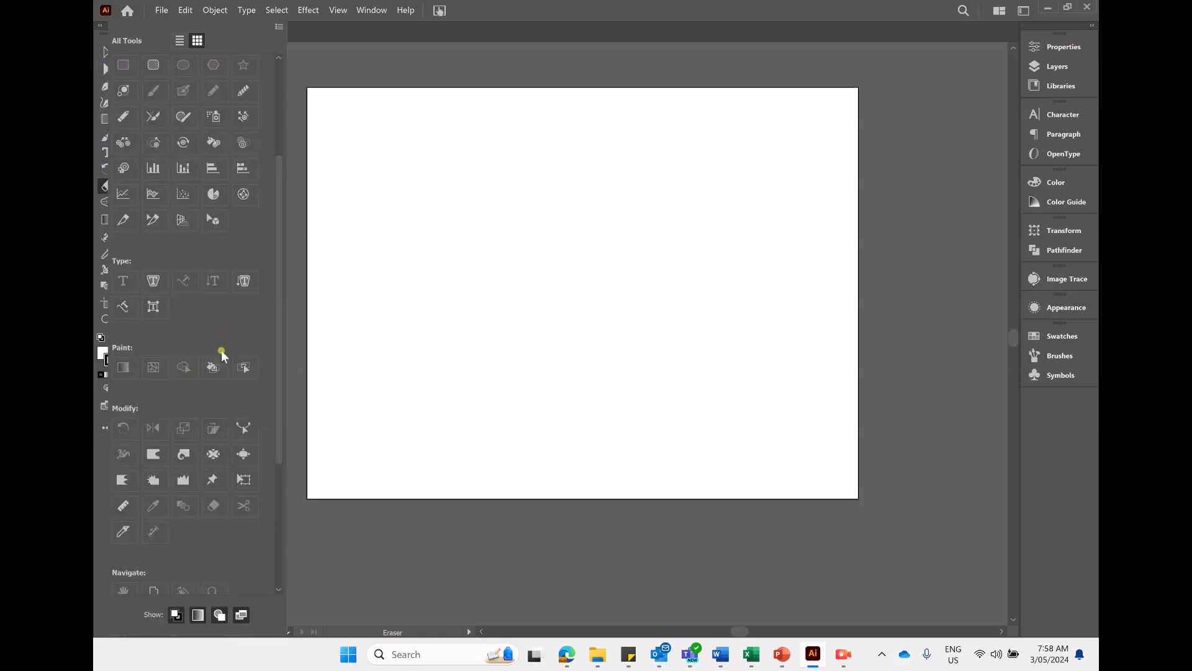
scroll(109, 439, down, 3)
click(105, 450)
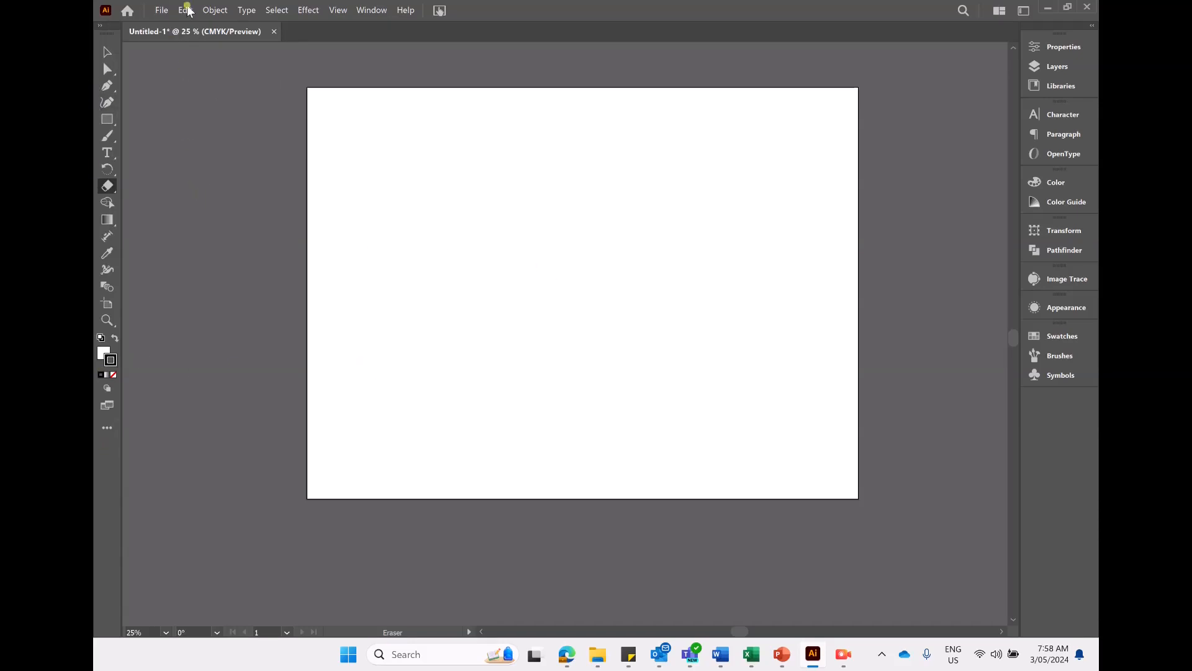
- Review the File menu and the file types offered in the Export As dialog without exporting
click(161, 10)
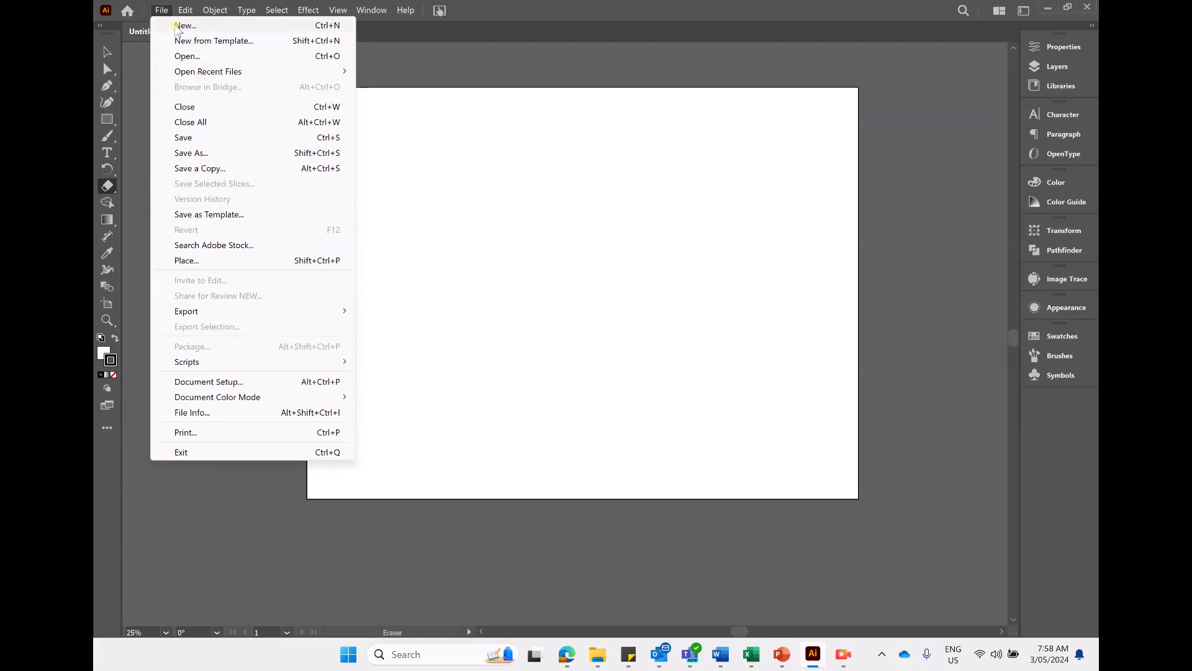
click(528, 37)
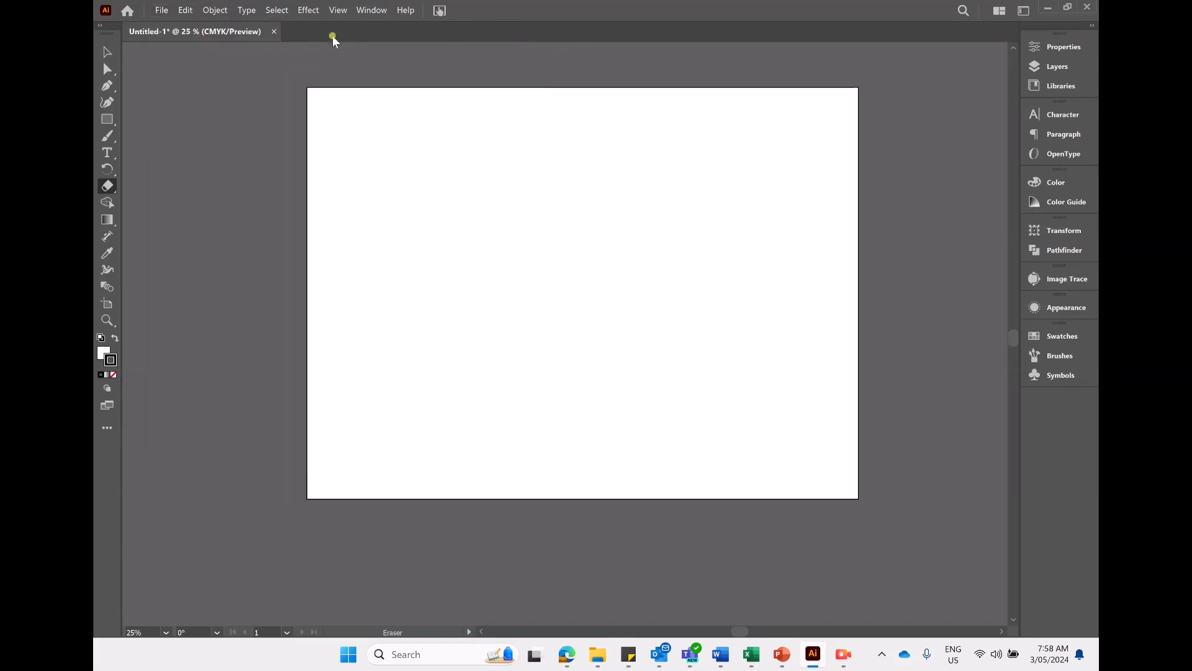
click(163, 10)
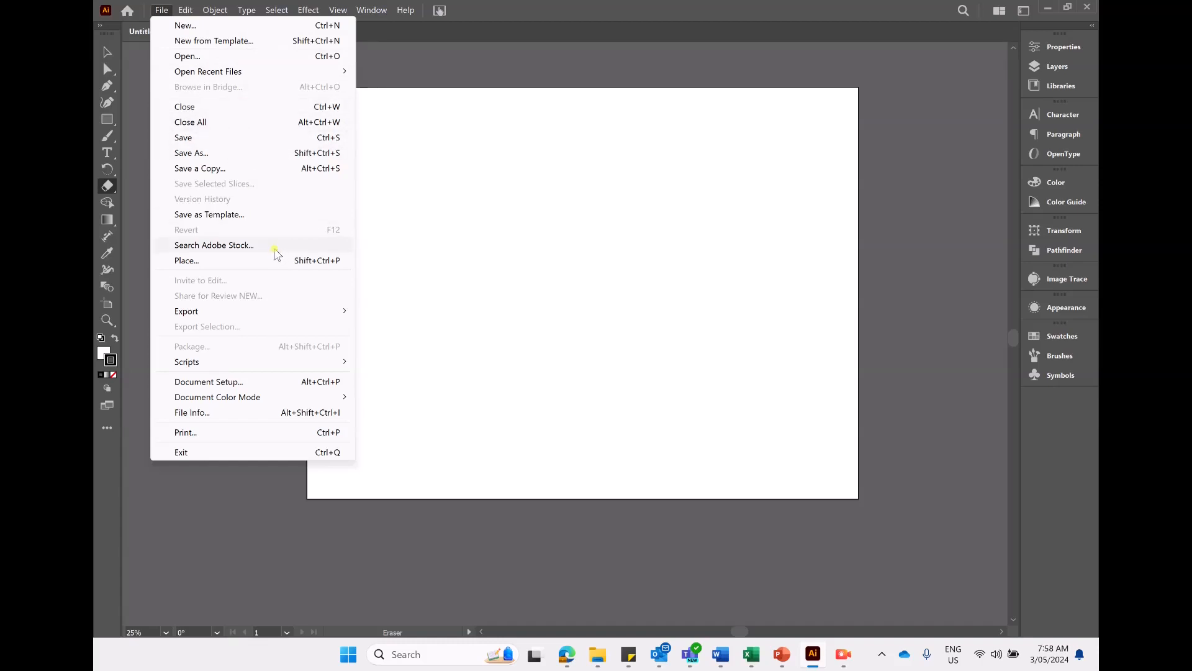
mouse_move(296, 316)
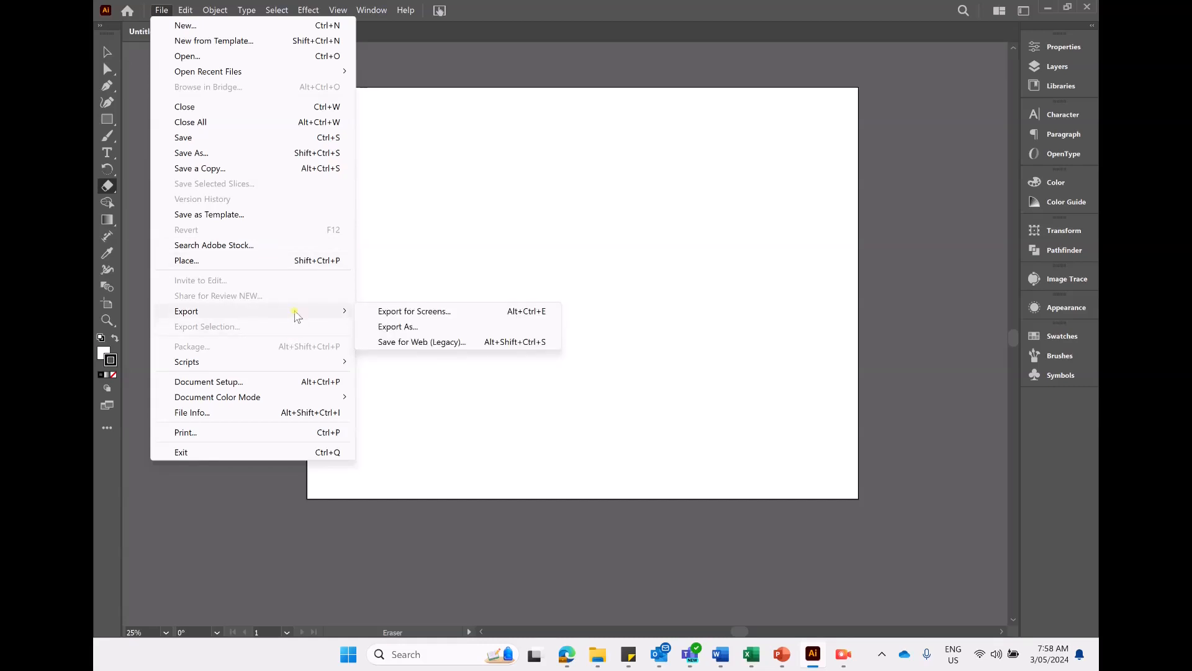
click(458, 326)
click(393, 270)
click(391, 269)
click(332, 272)
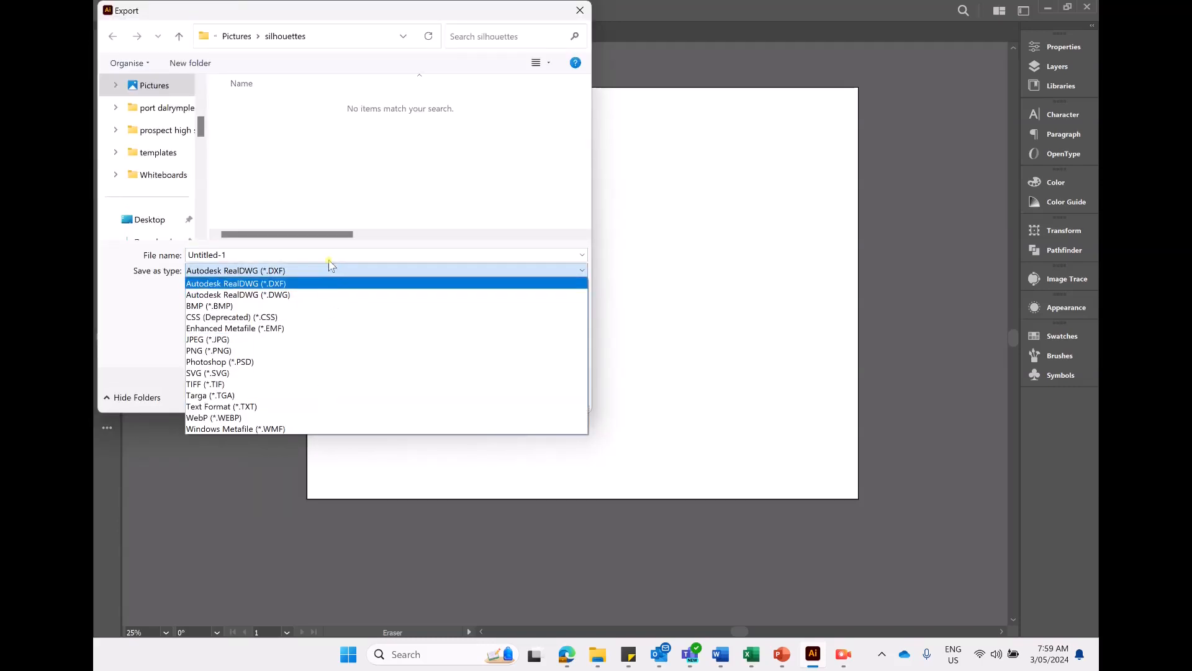
click(342, 272)
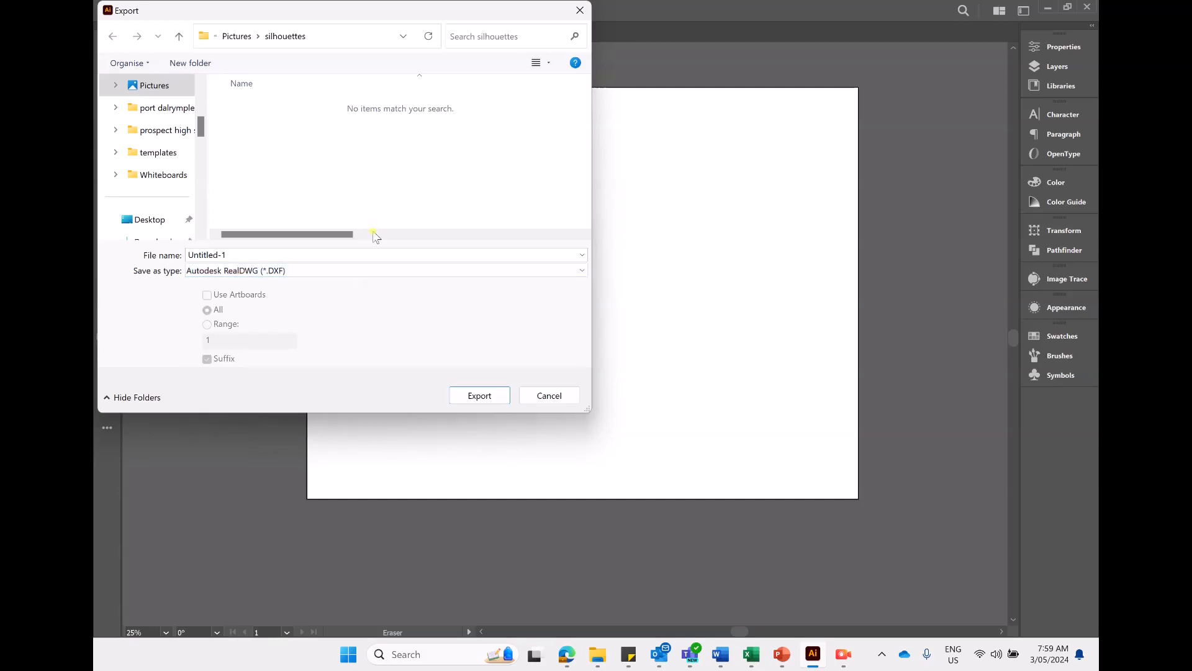
click(548, 397)
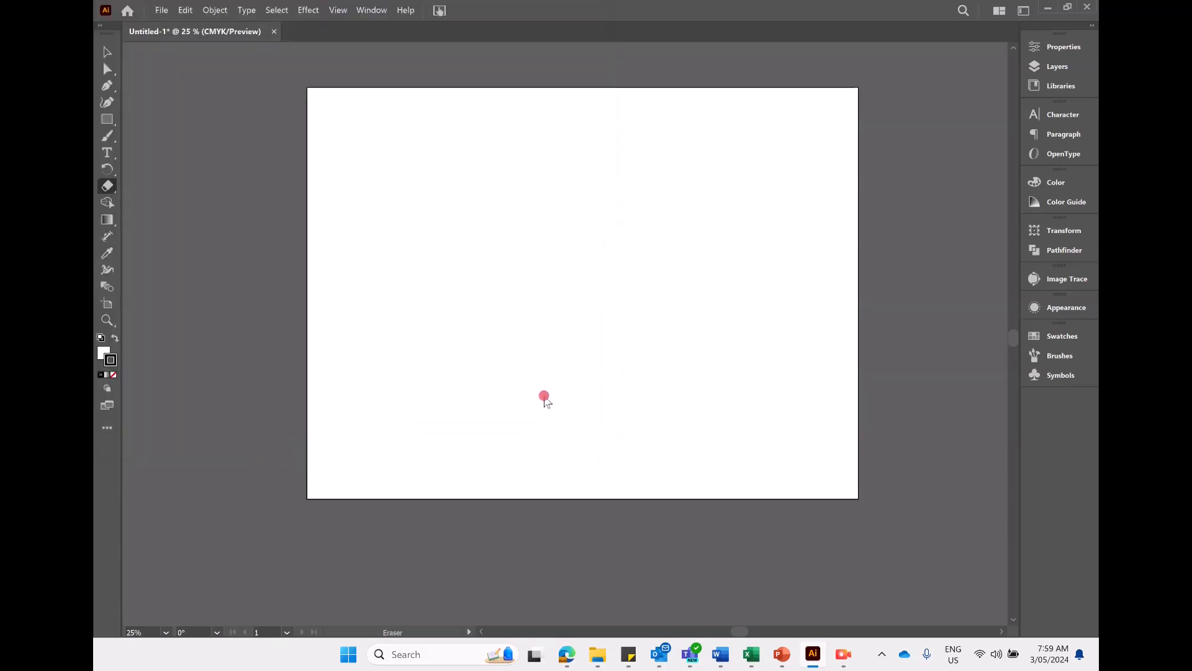
- Browse the commands in the File, Edit and Object menus
click(161, 10)
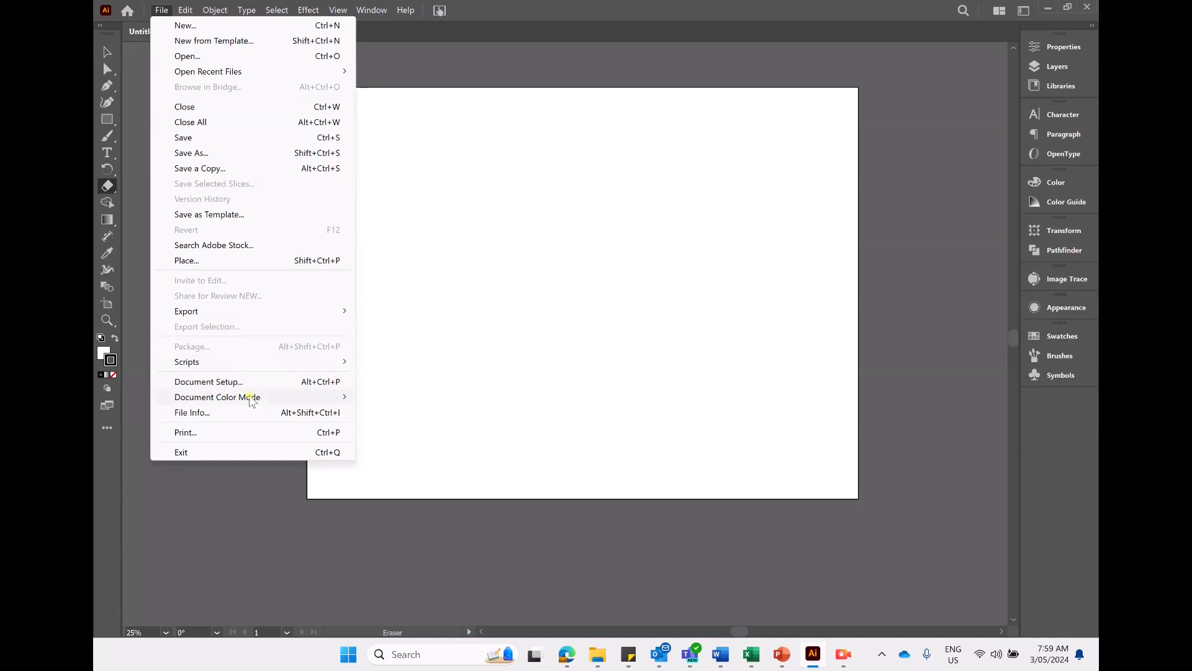
click(184, 9)
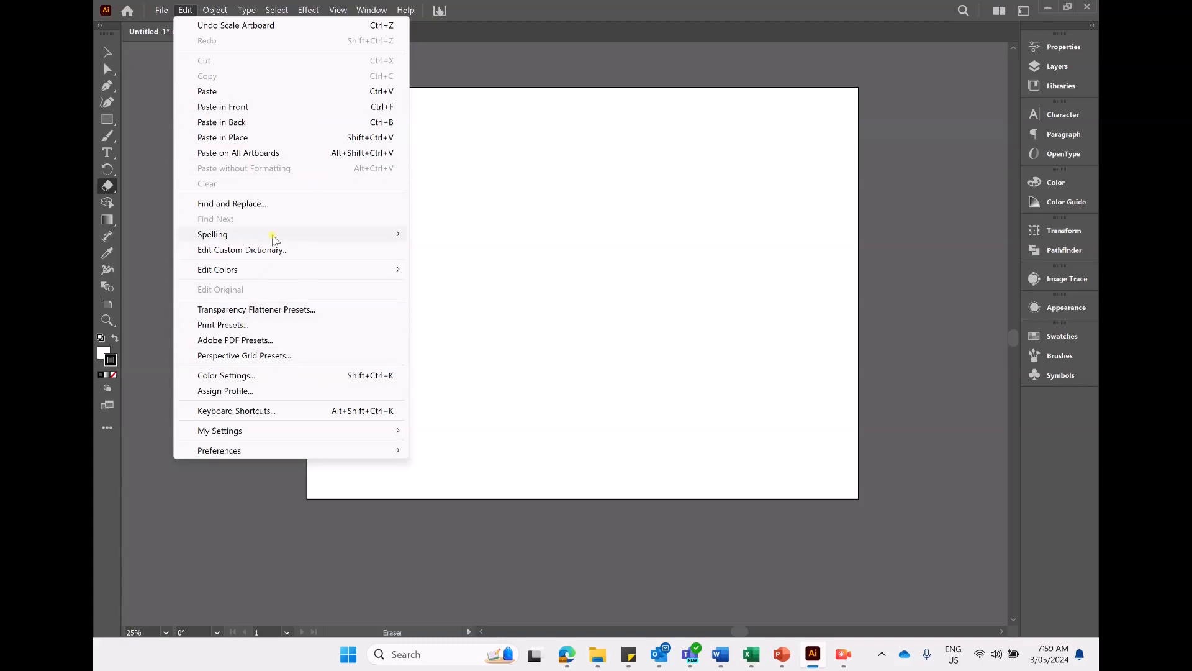
mouse_move(274, 240)
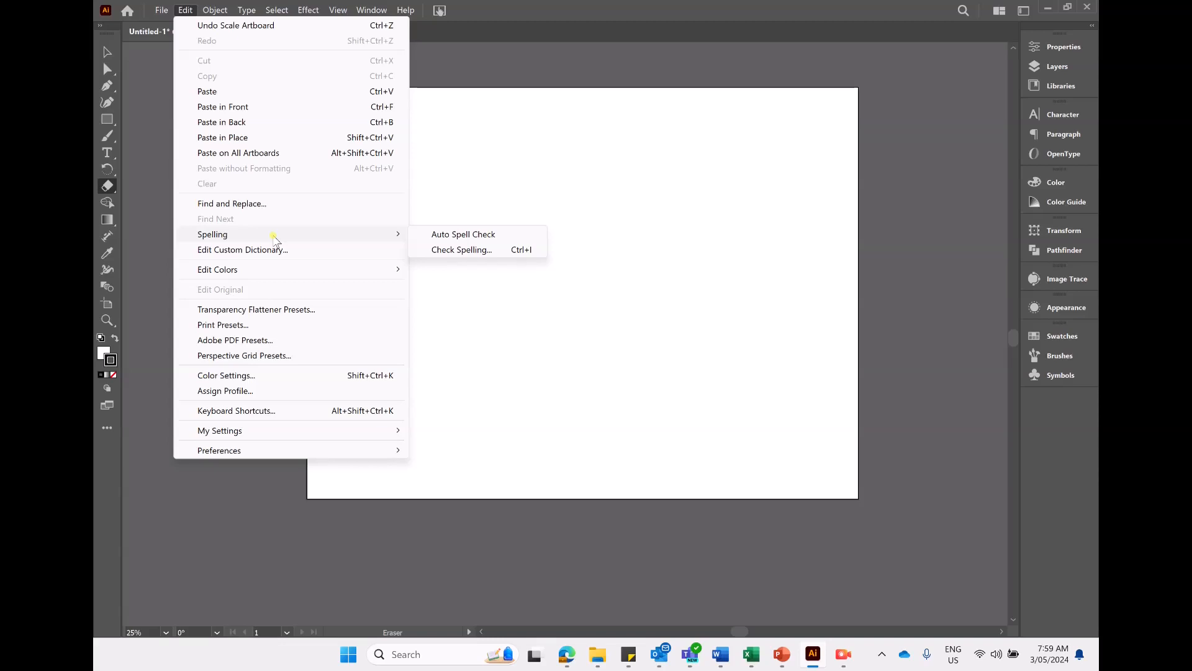
mouse_move(223, 5)
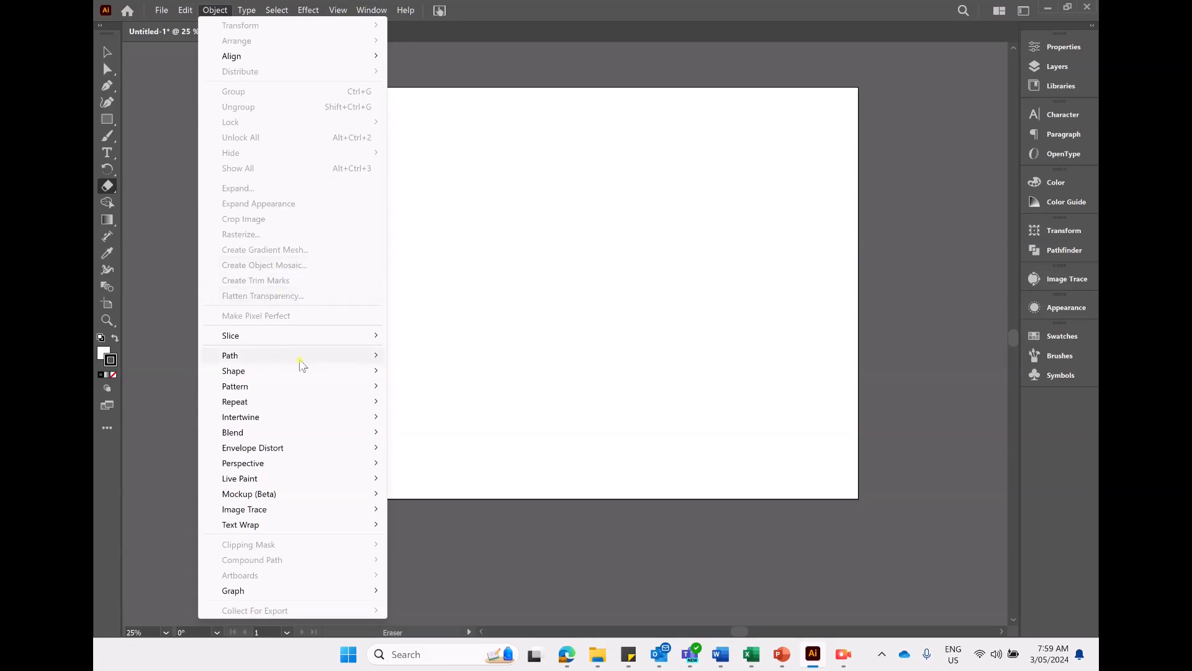
- Draw a wide rectangle in the upper middle of the artboard and fill it with colour C41648
click(107, 118)
click(107, 119)
drag(378, 179, 757, 320)
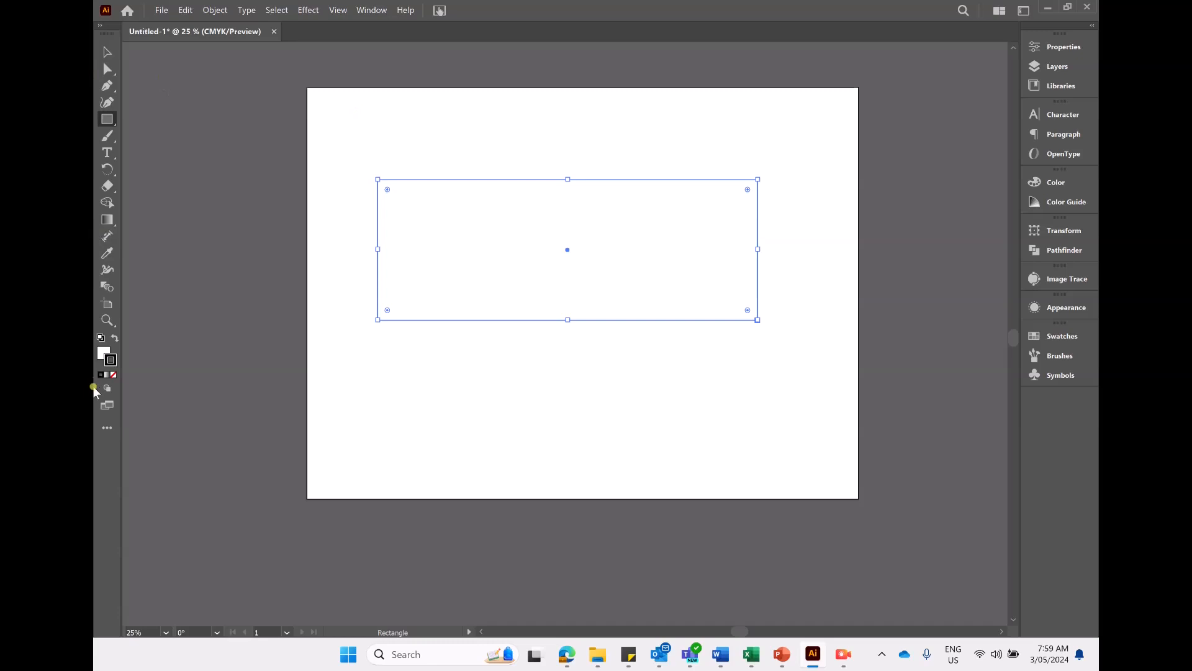
double_click(104, 353)
click(570, 275)
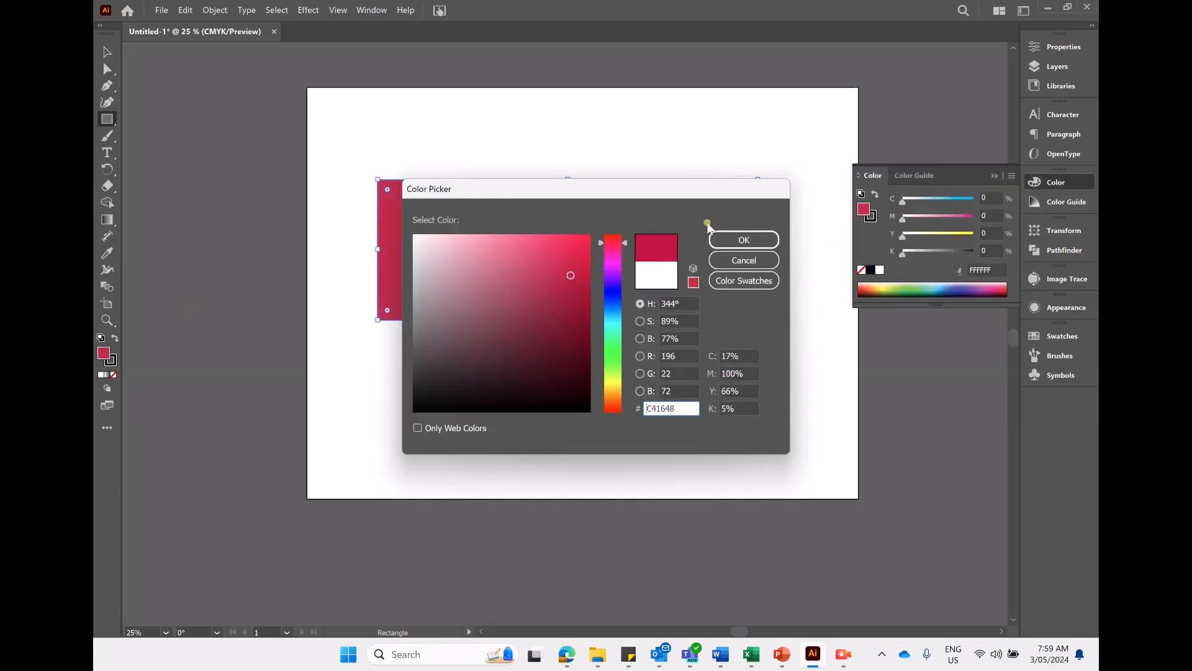
click(744, 240)
- Browse the commands in the Object, Type and Select menus
click(212, 10)
mouse_move(283, 24)
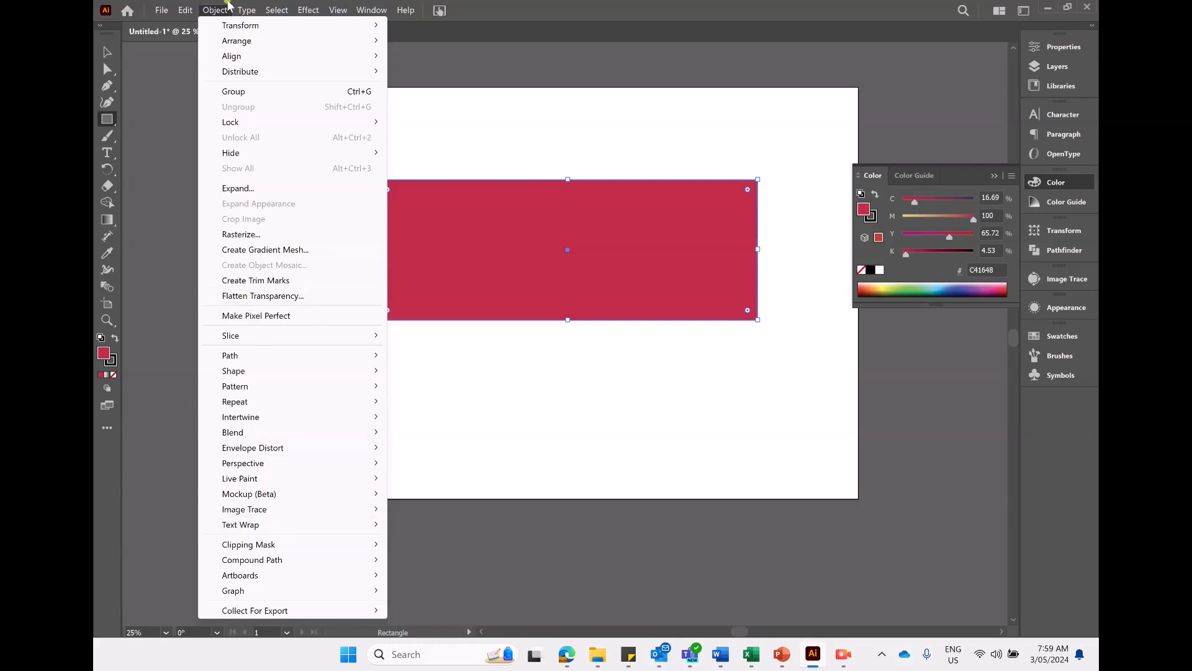
click(250, 11)
click(246, 10)
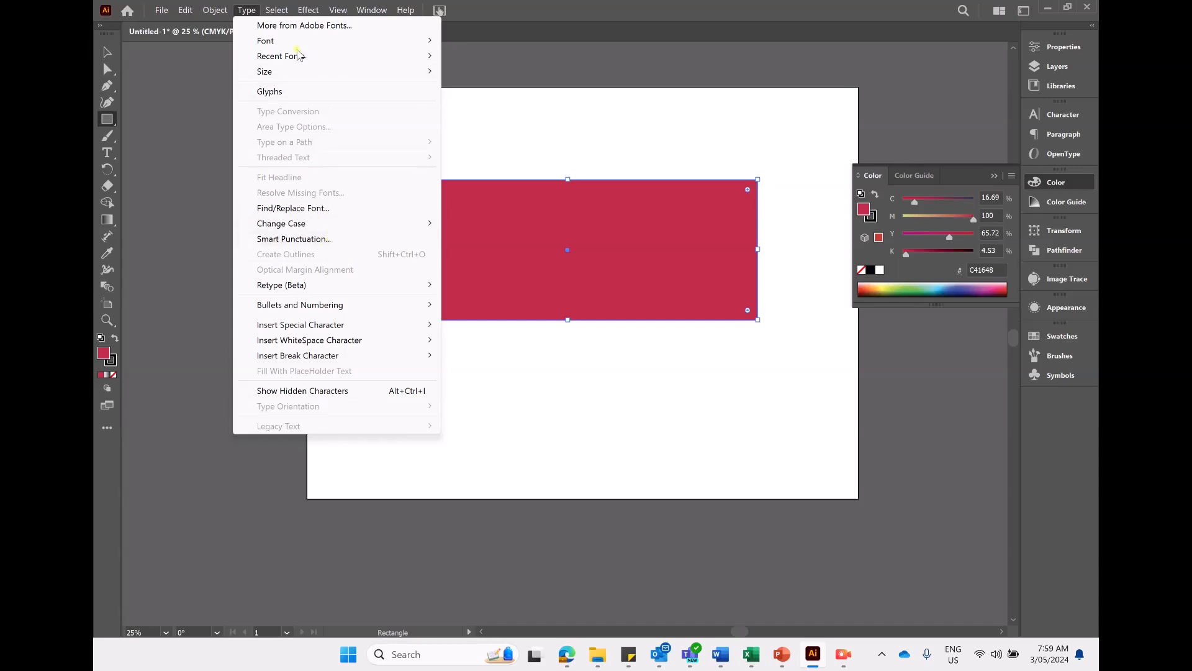
mouse_move(276, 6)
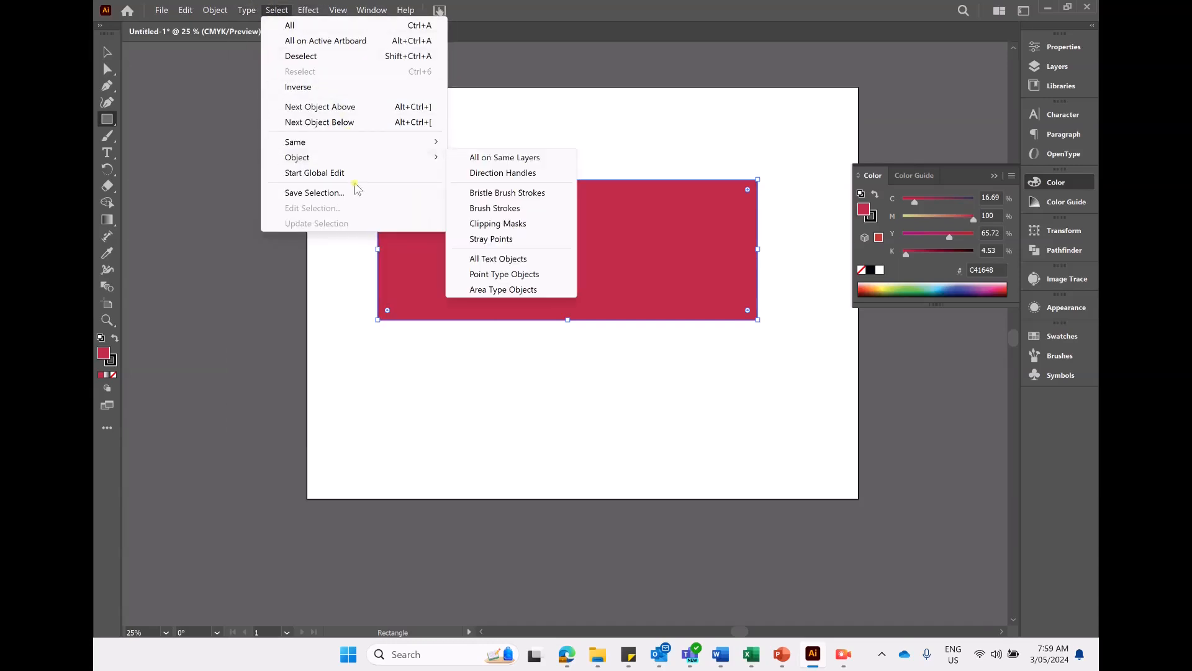
click(277, 9)
- Move the rectangle lower on the artboard with the Selection tool
key(v)
drag(602, 231, 642, 298)
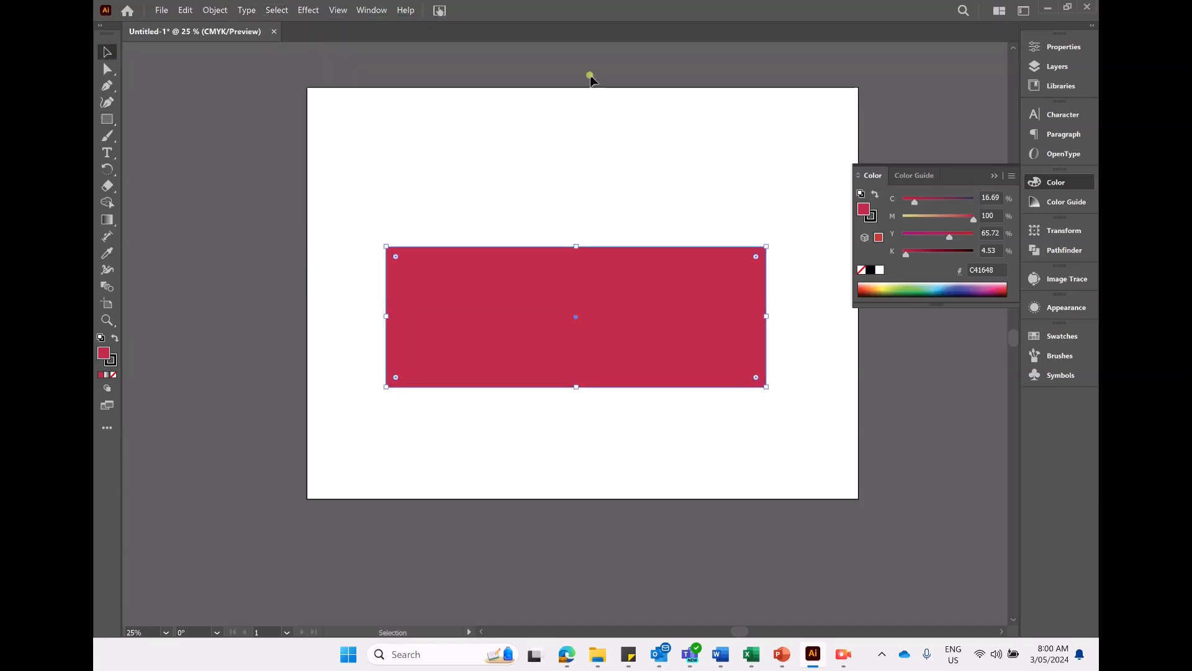
- Browse the Select and Effect menus and their effect submenus
click(275, 9)
mouse_move(305, 6)
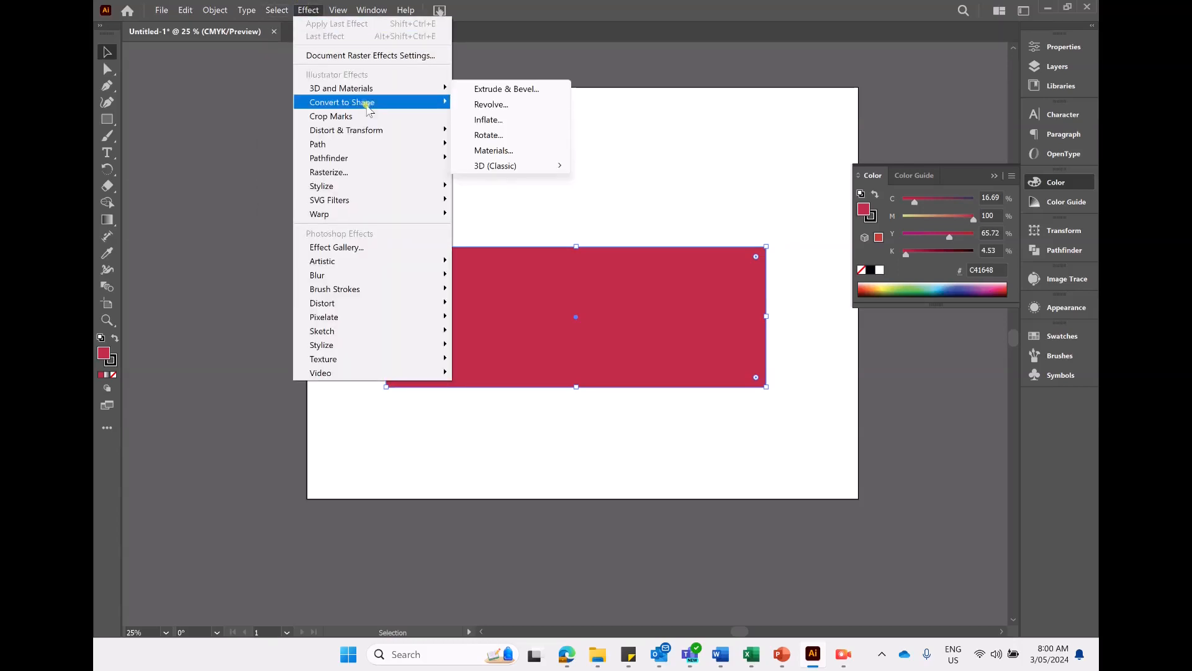
mouse_move(359, 274)
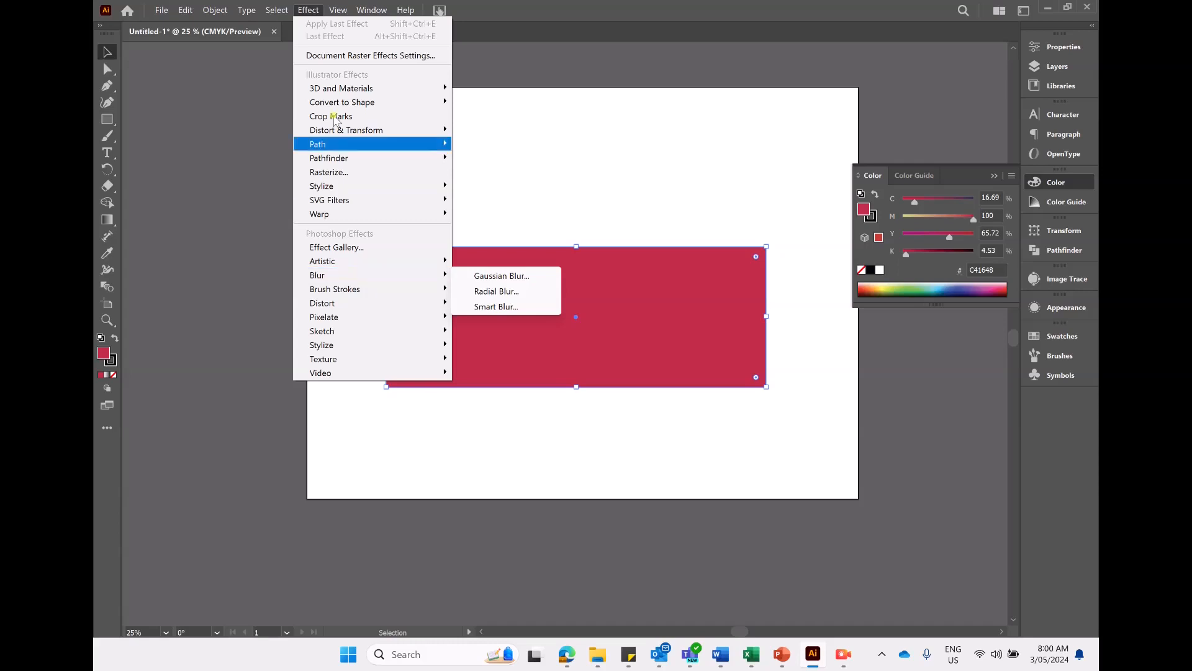
click(343, 7)
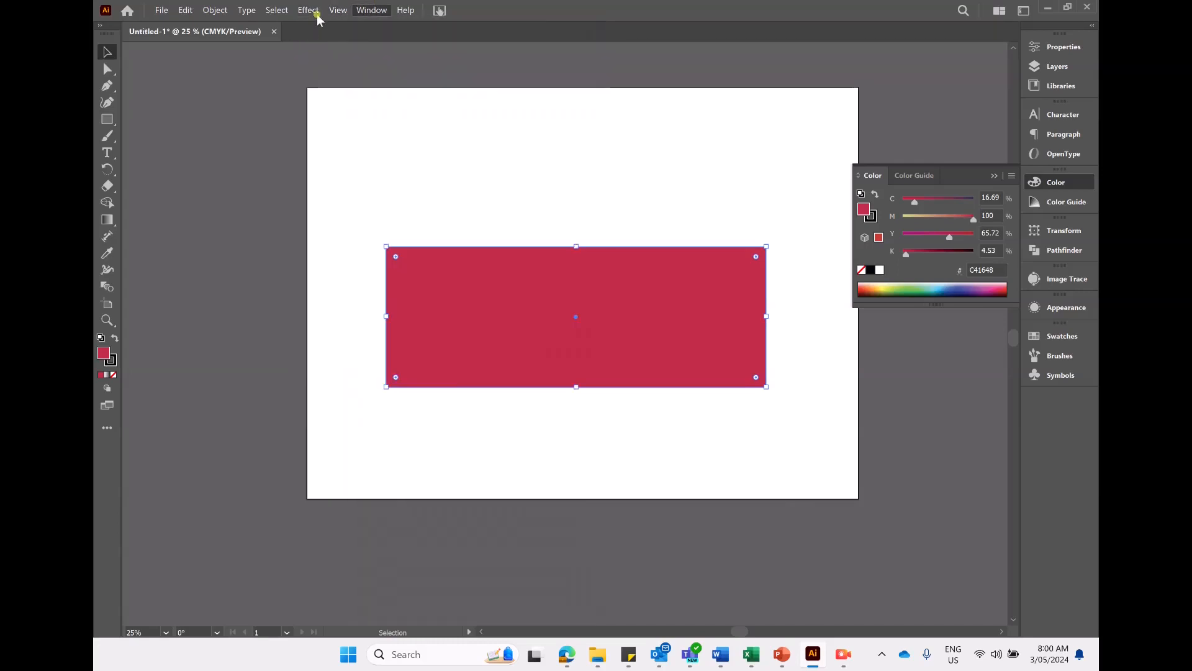
- Show the document rulers
click(335, 6)
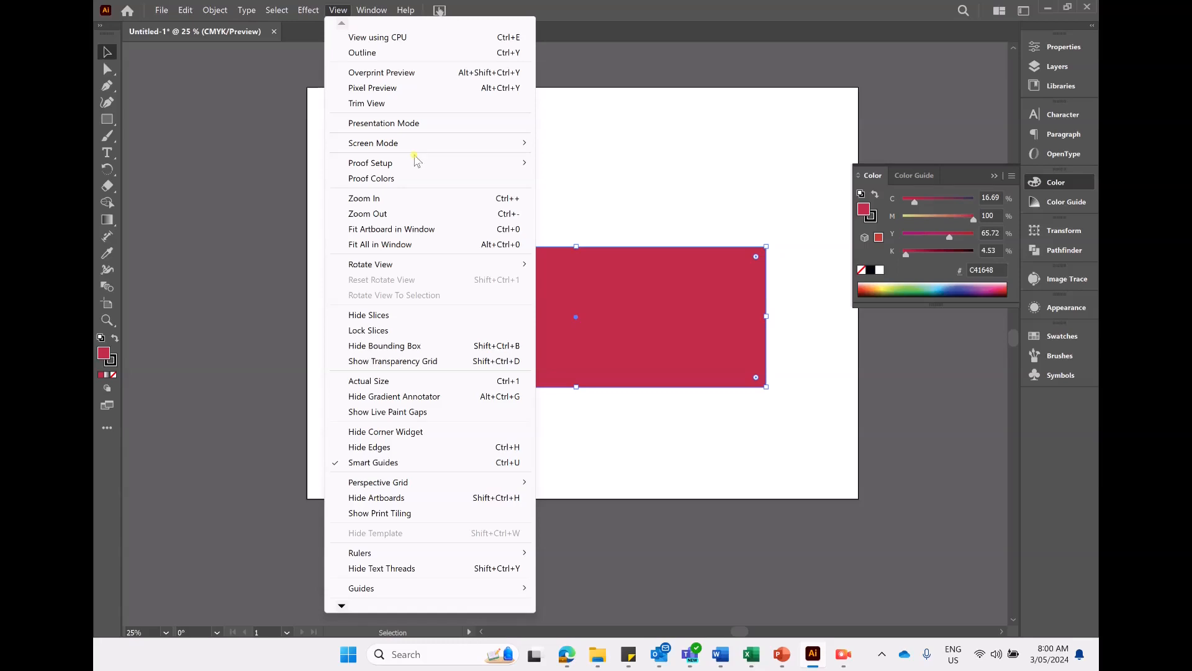
mouse_move(456, 554)
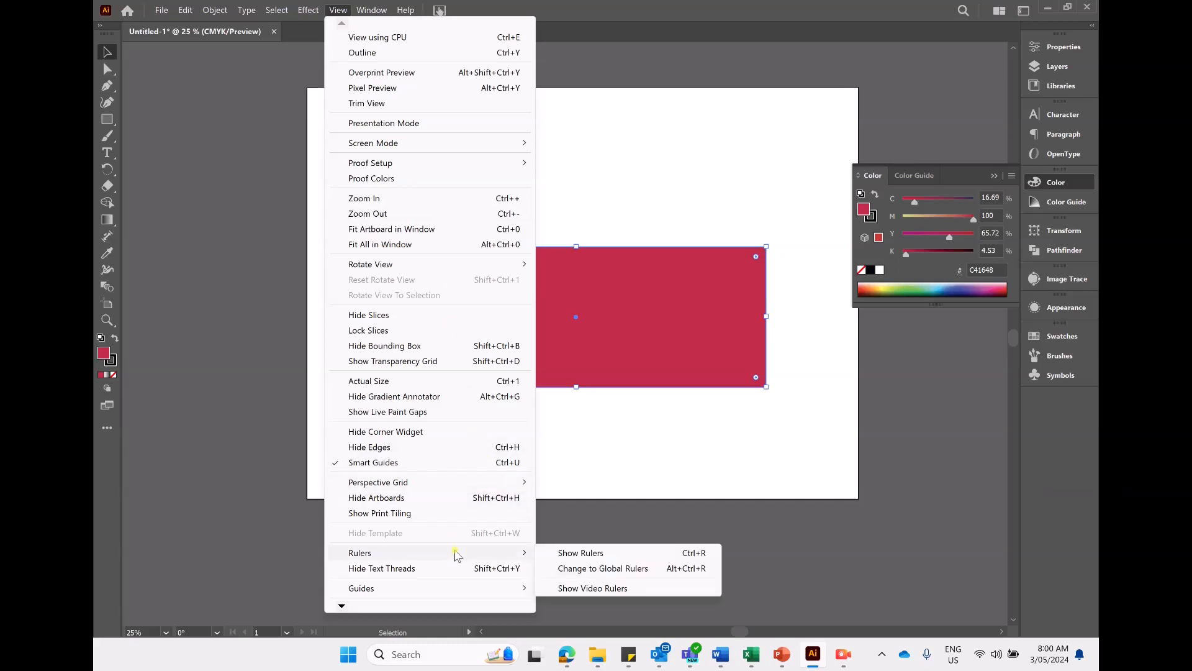
click(590, 557)
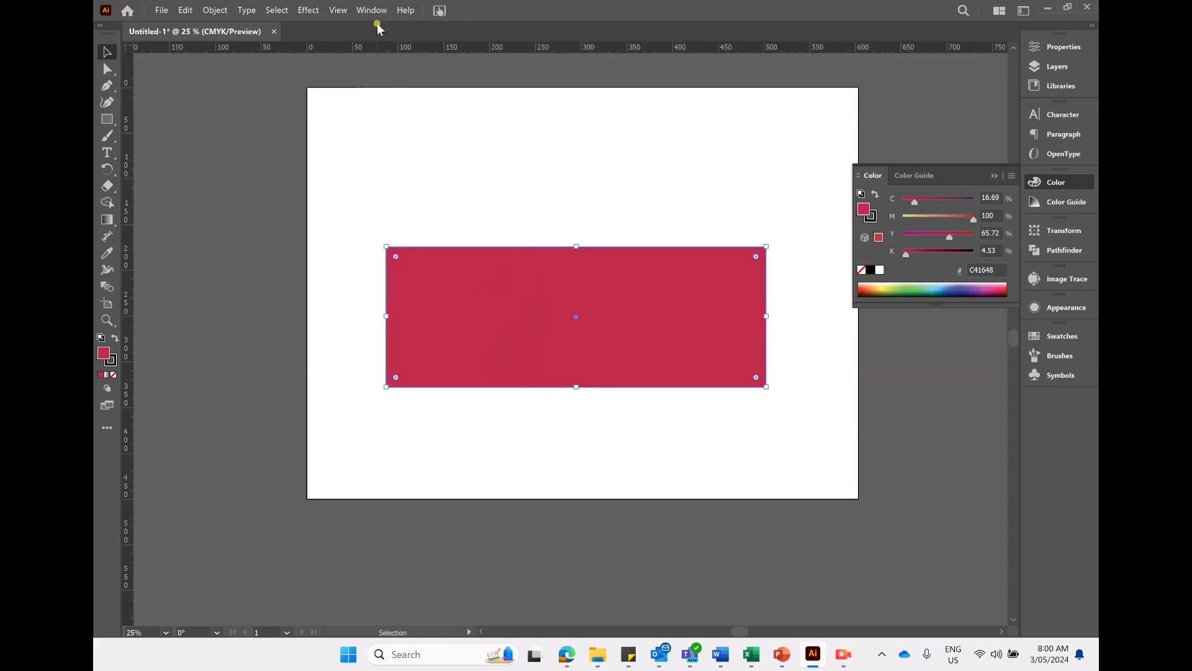
- Show a Two Point Perspective grid in 2P-Normal View
click(339, 10)
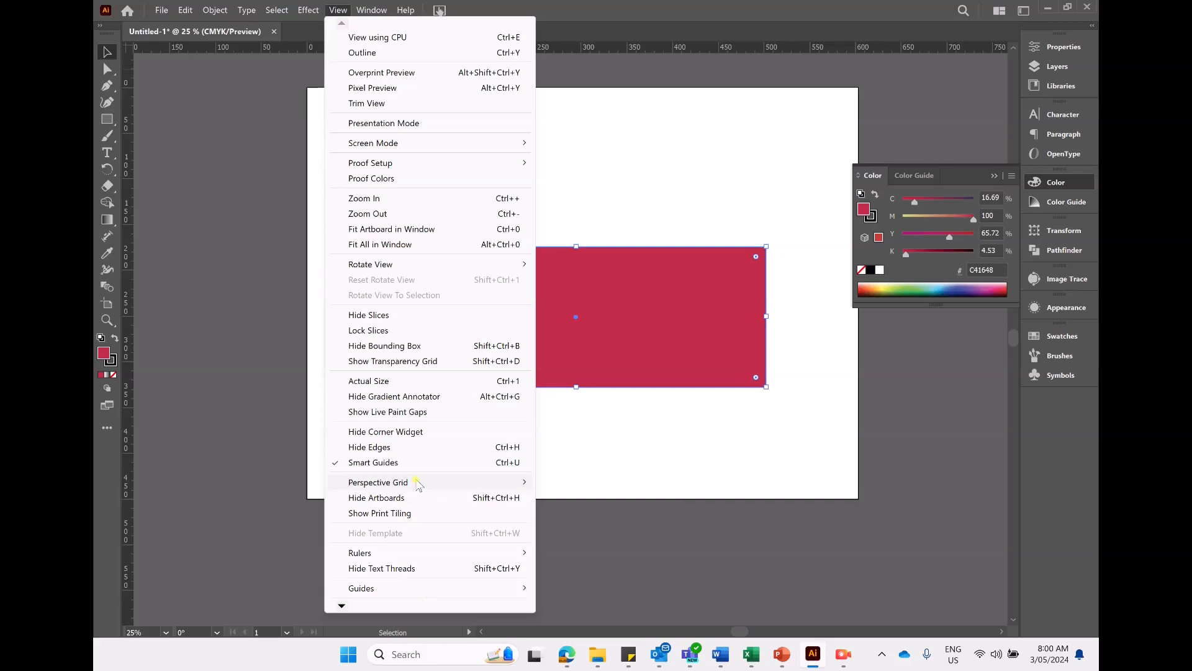
mouse_move(425, 485)
mouse_move(648, 601)
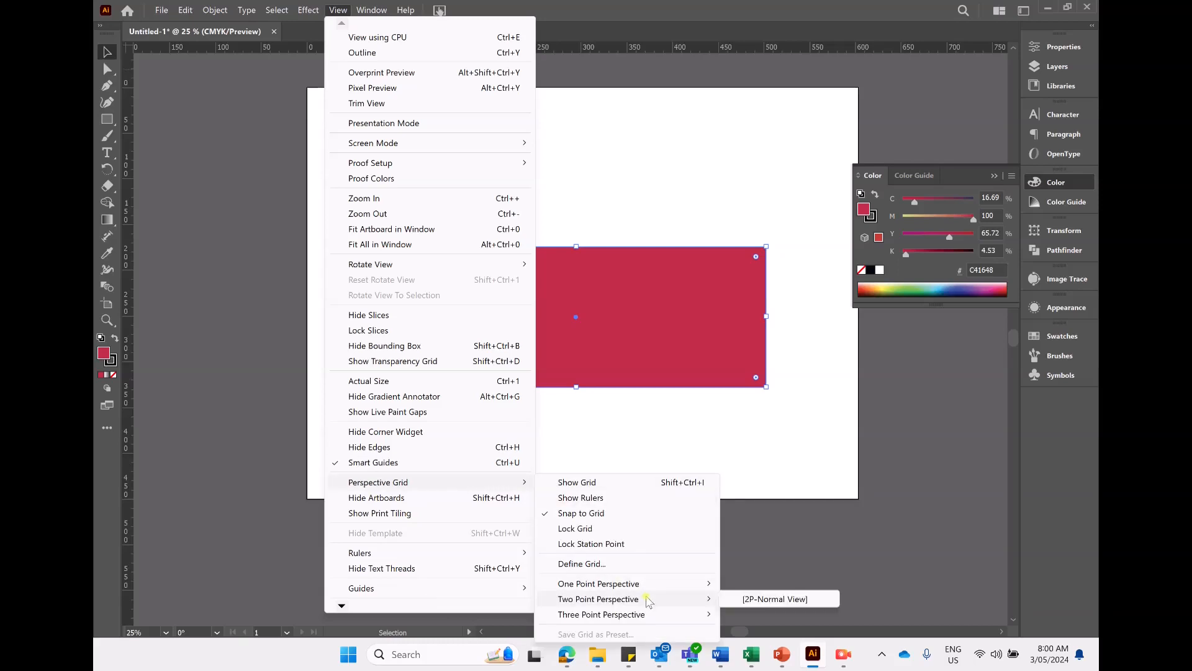
click(750, 600)
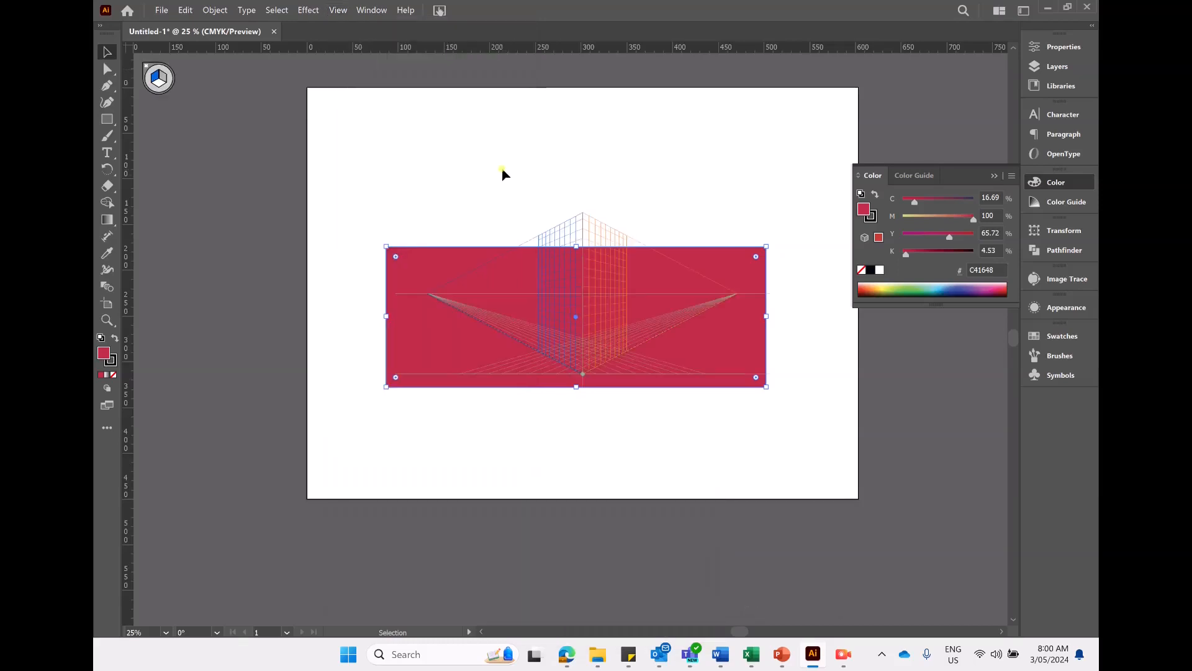
- Select the red rectangle and delete it
drag(601, 267, 723, 332)
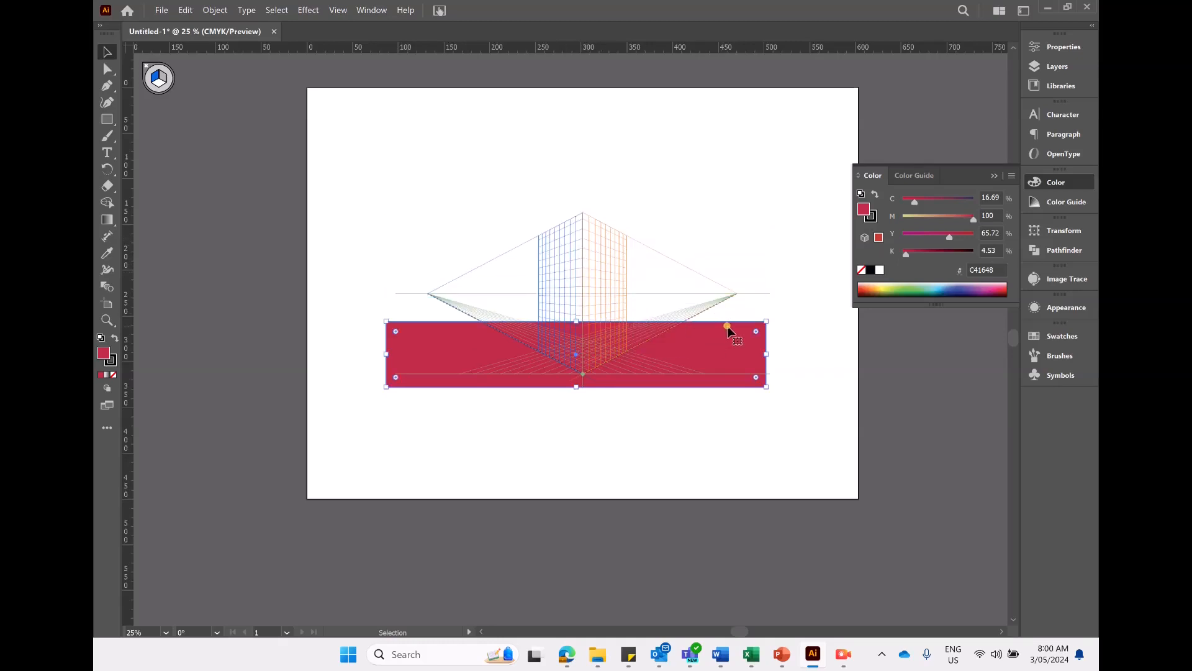
key(Delete)
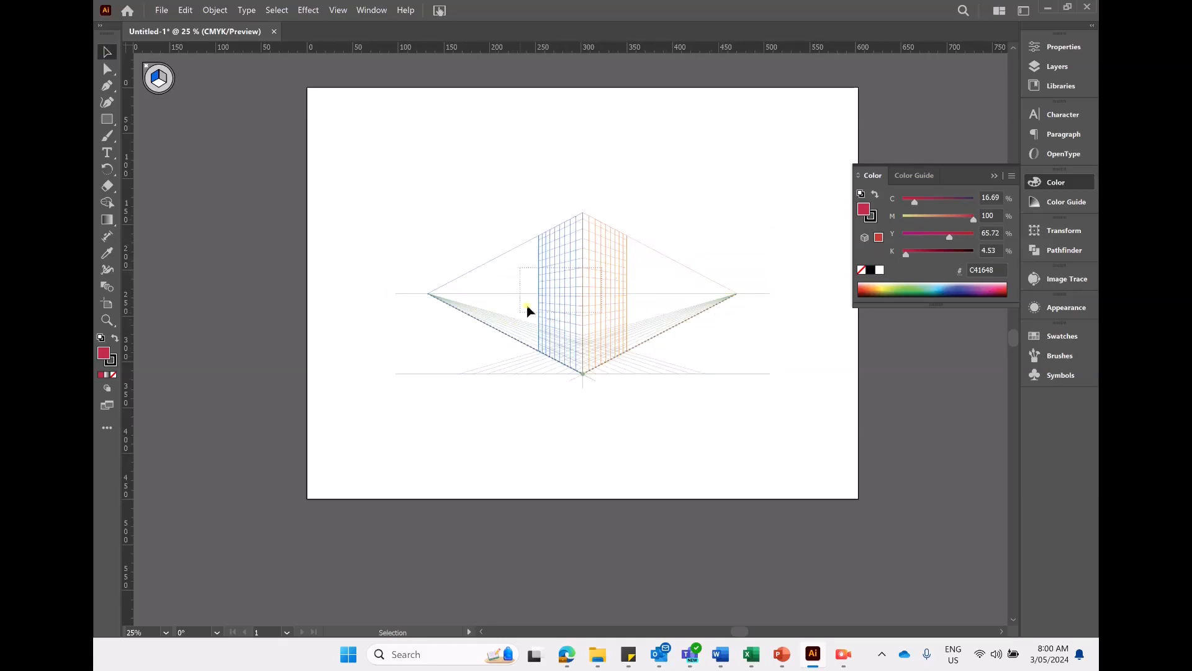
- Draw four rectangles on the left and right planes of the perspective grid, then hide the grid
click(106, 119)
mouse_move(585, 290)
mouse_down()
mouse_move(497, 289)
mouse_move(464, 309)
mouse_up()
drag(607, 280, 722, 300)
mouse_move(589, 256)
mouse_down()
mouse_move(652, 288)
mouse_move(644, 302)
mouse_up()
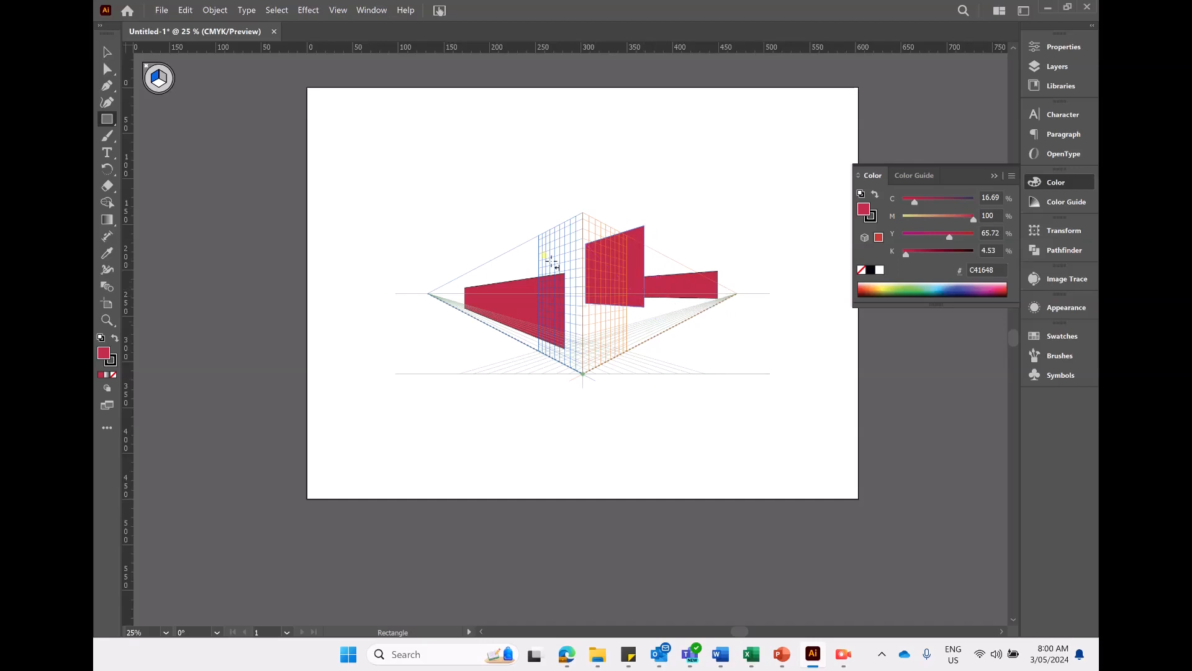
drag(536, 217, 570, 319)
click(165, 77)
key(ctrl+shift+i)
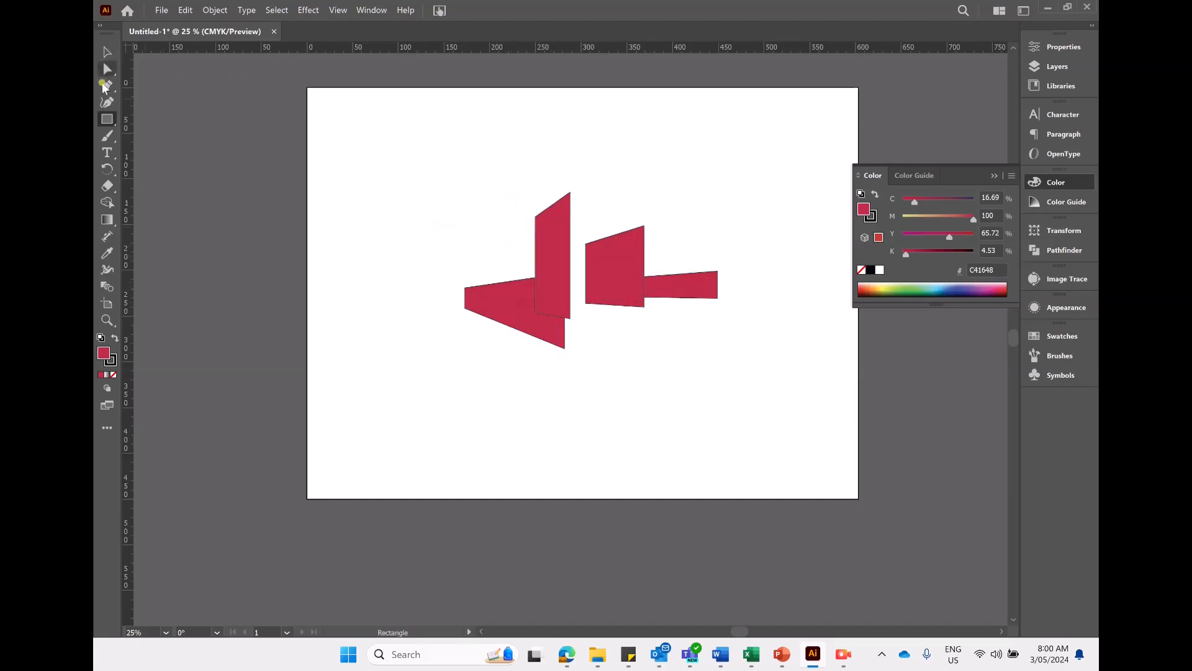
- Show the Two Point Perspective grid again
click(337, 10)
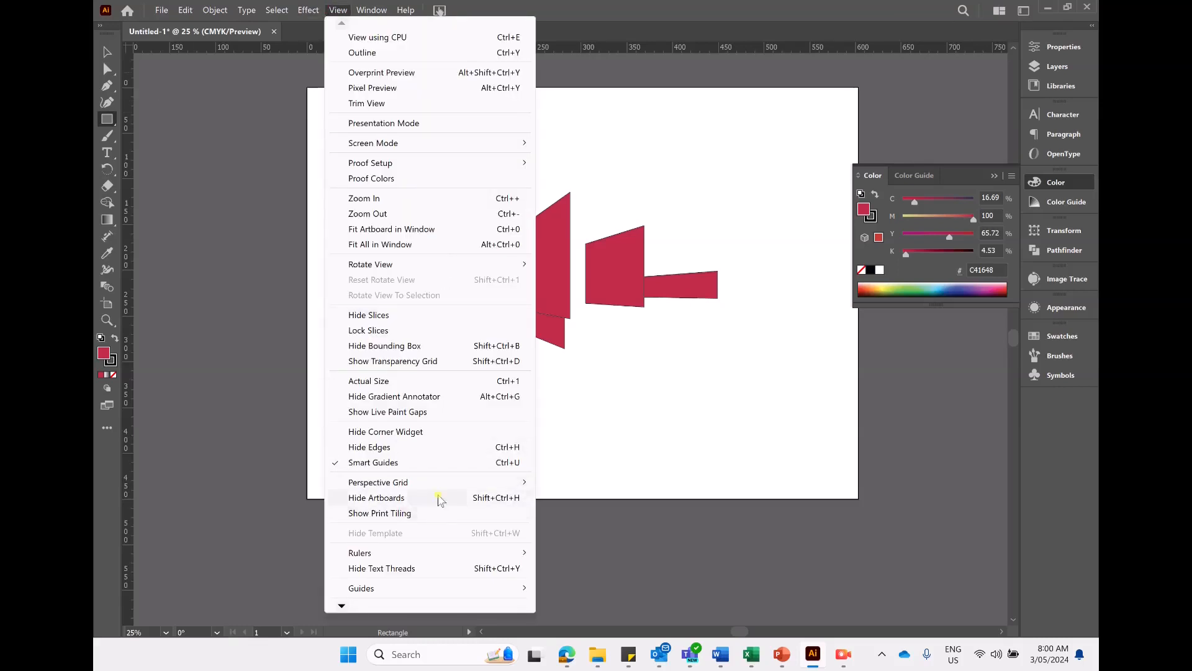
mouse_move(444, 483)
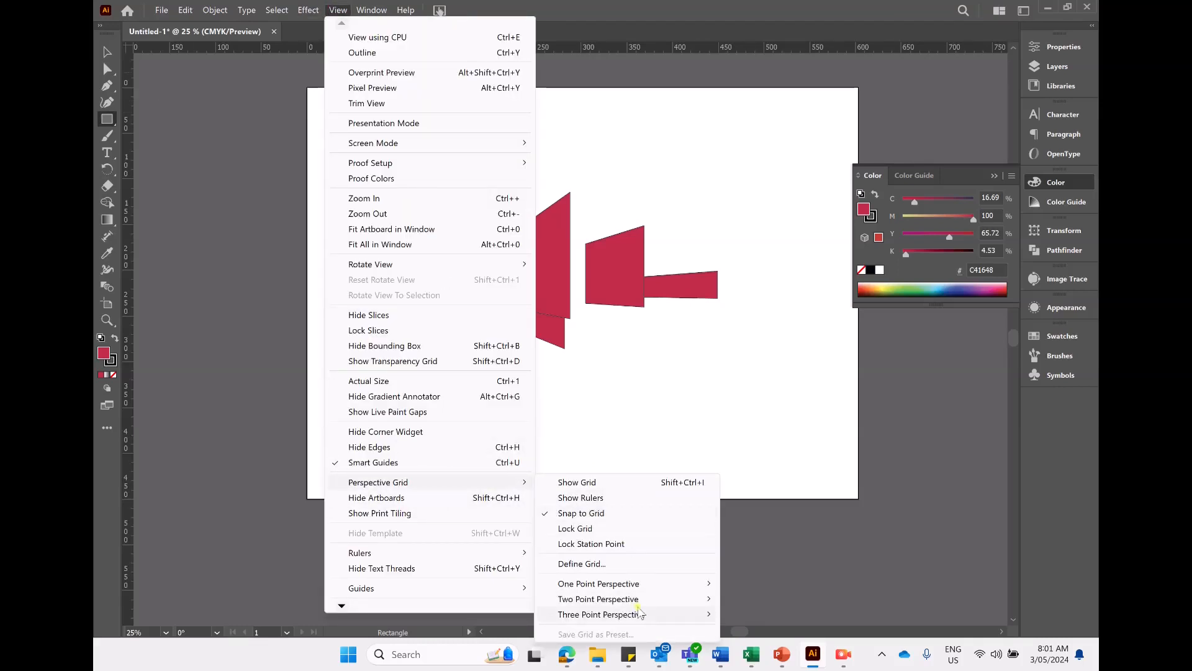
mouse_move(683, 599)
click(789, 599)
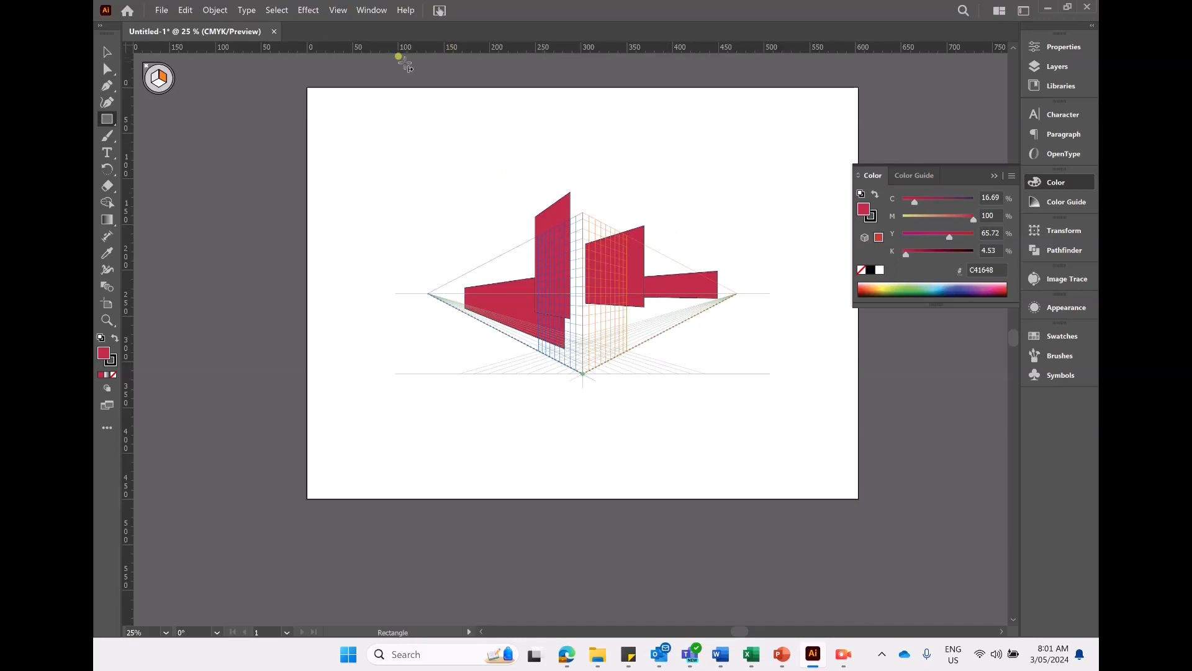
- Draw one more rectangle on the right plane, then select all the artwork and delete it
drag(597, 302, 698, 273)
click(105, 50)
drag(322, 96, 831, 591)
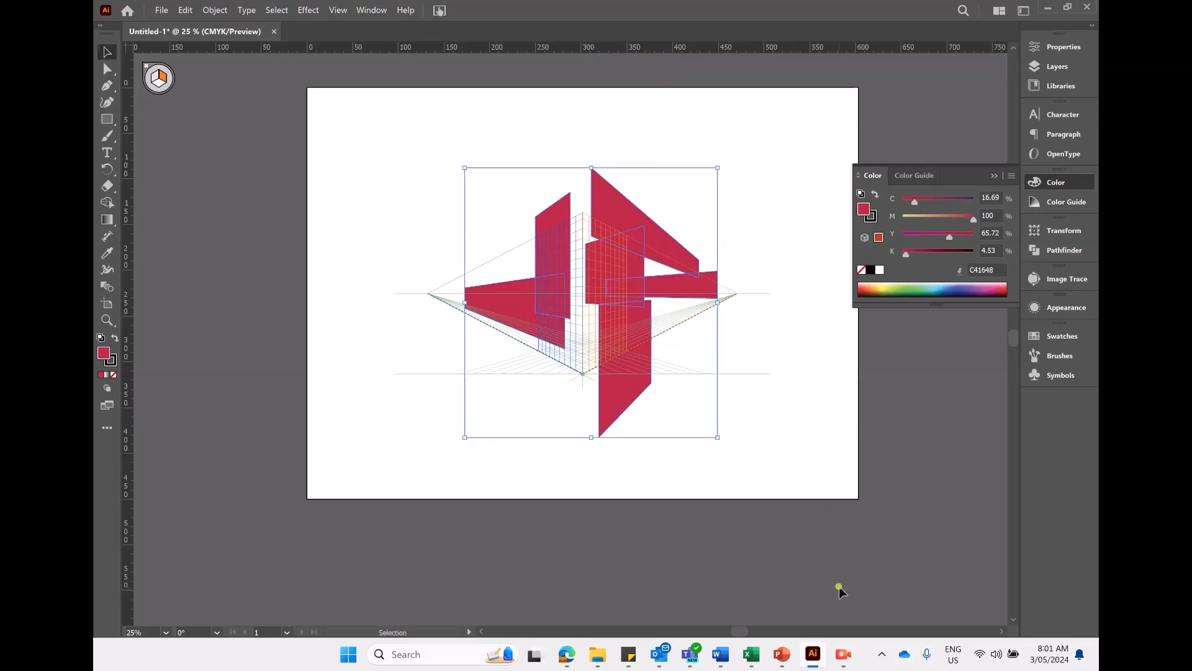
key(Delete)
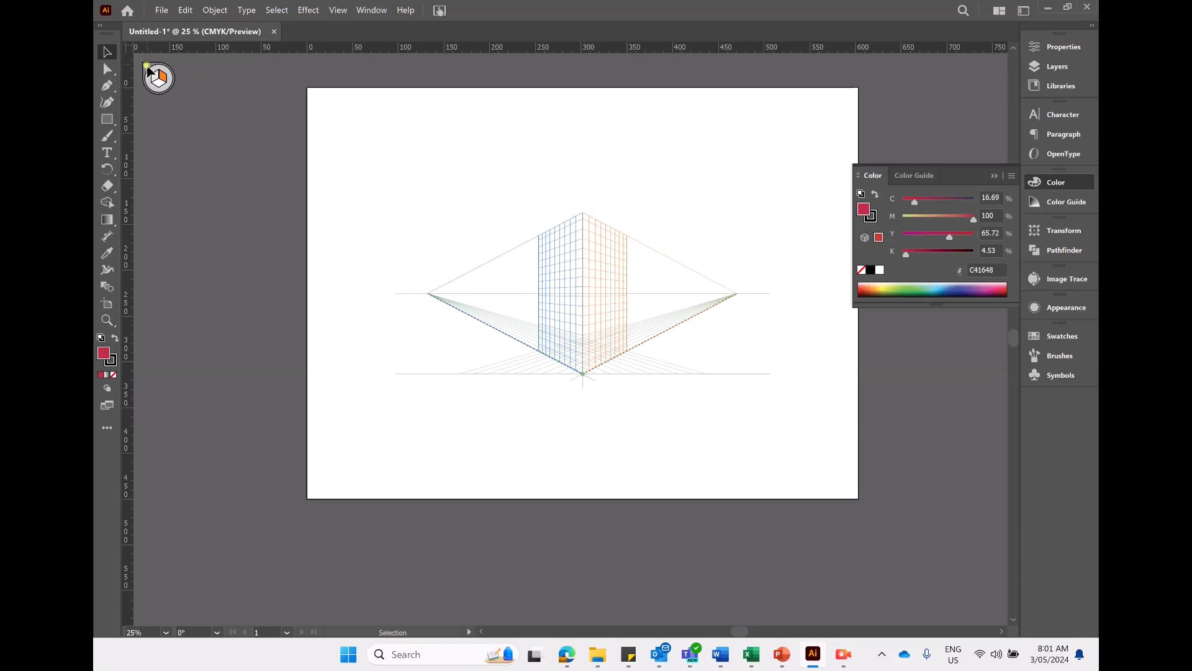
- Hide the perspective grid
click(339, 10)
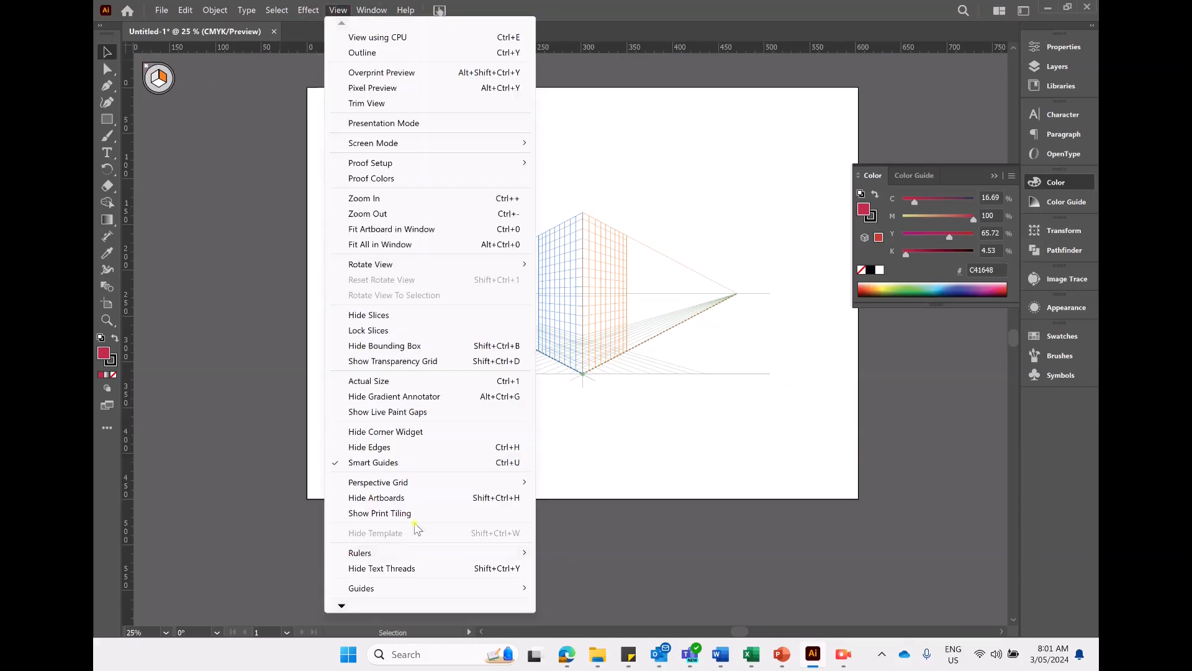
mouse_move(405, 484)
click(580, 483)
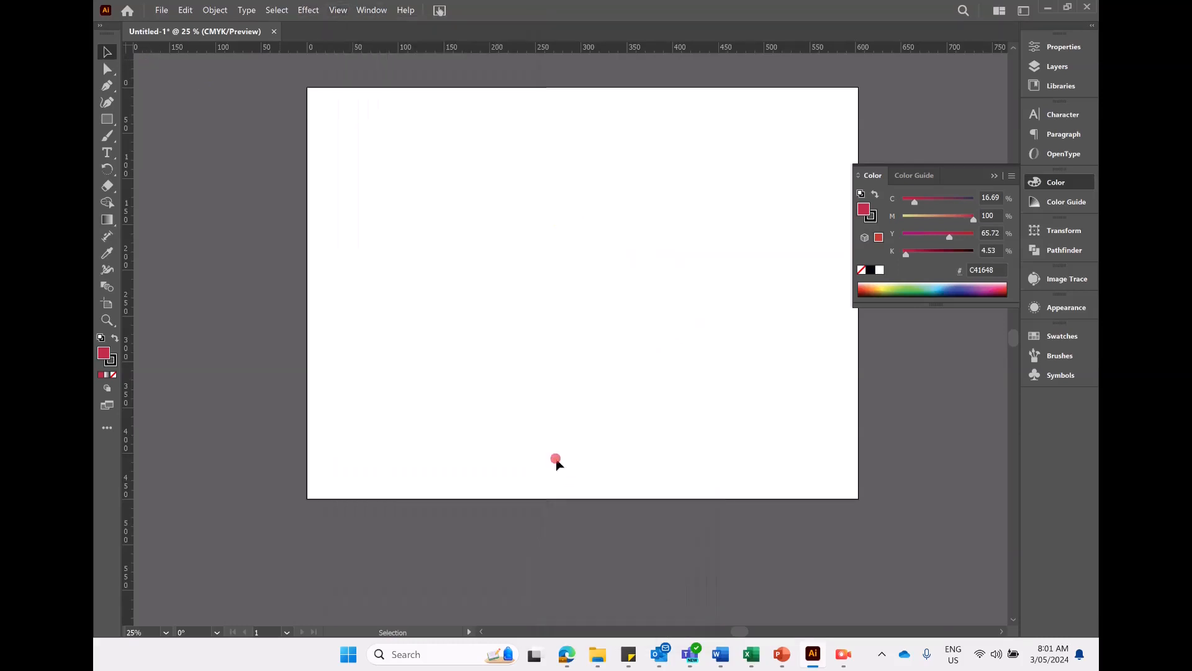
click(337, 10)
mouse_move(339, 606)
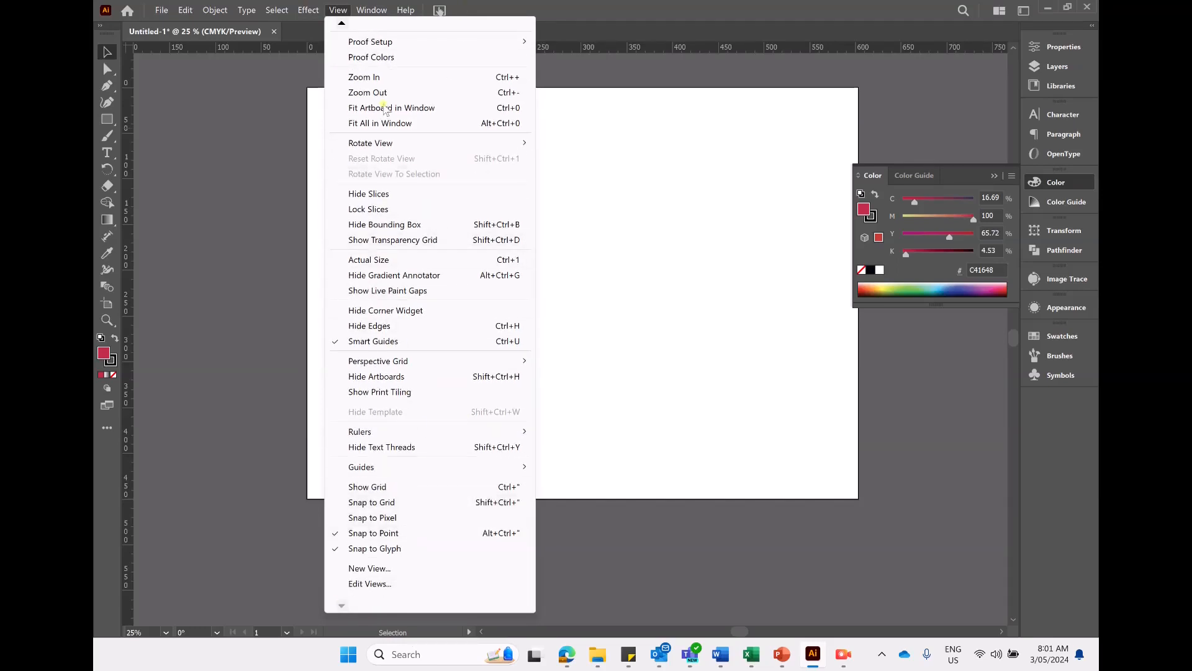
- Switch to the Web workspace and collapse its panels to icons
click(370, 10)
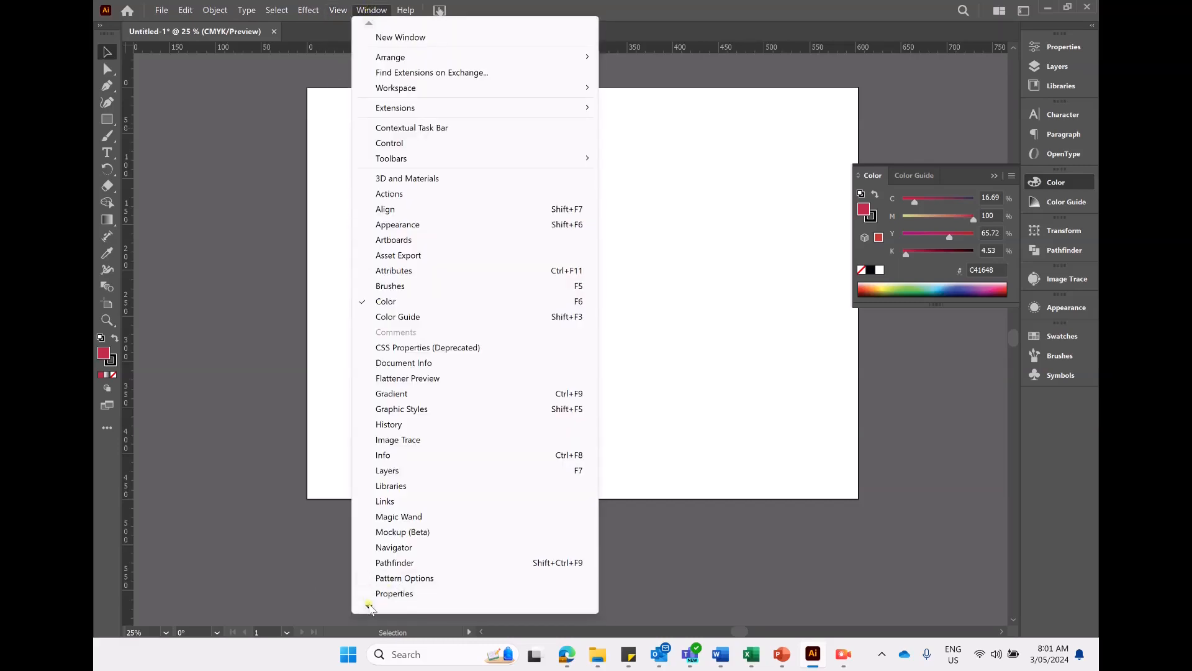
mouse_move(369, 606)
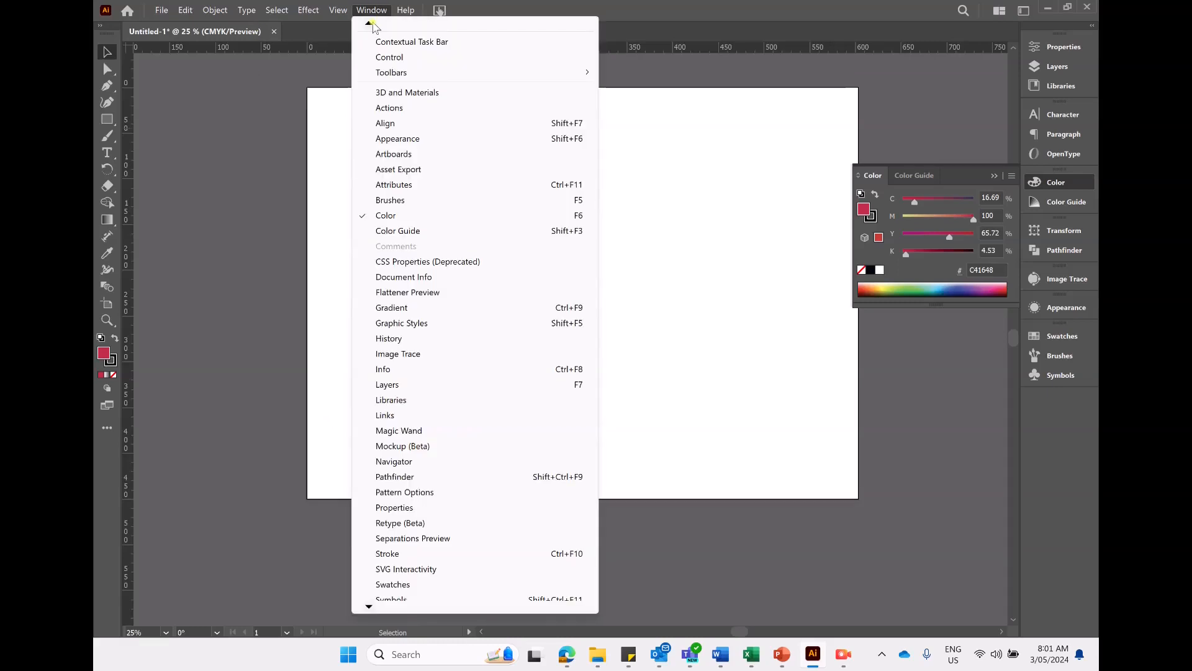
mouse_move(369, 25)
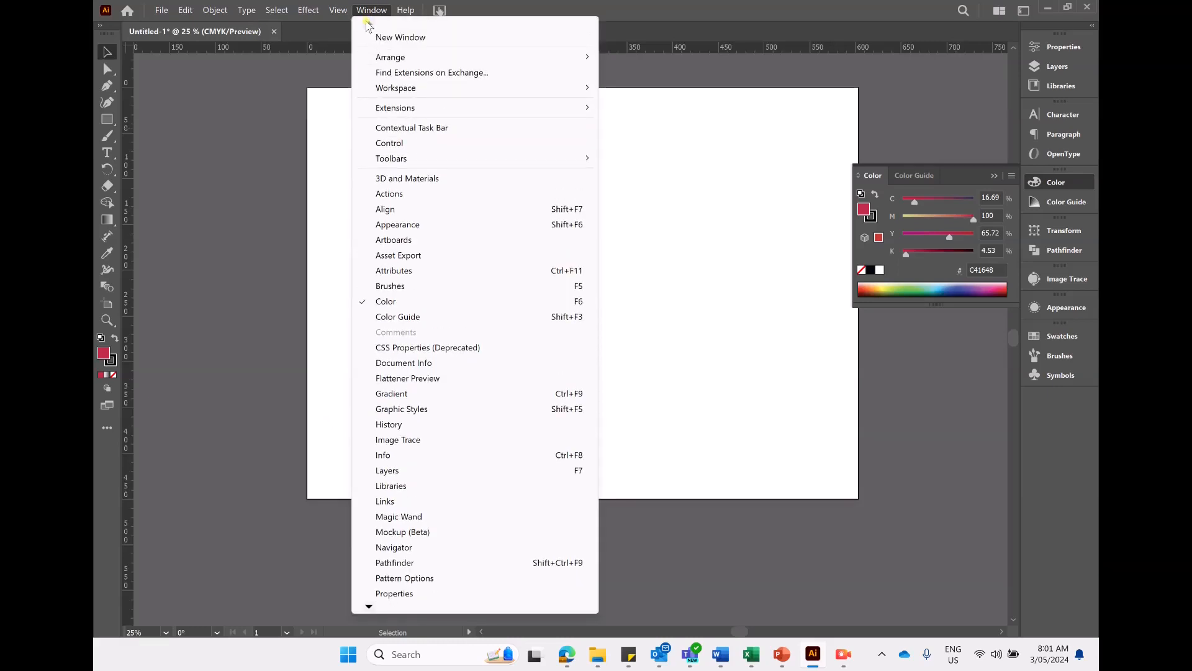
mouse_move(461, 56)
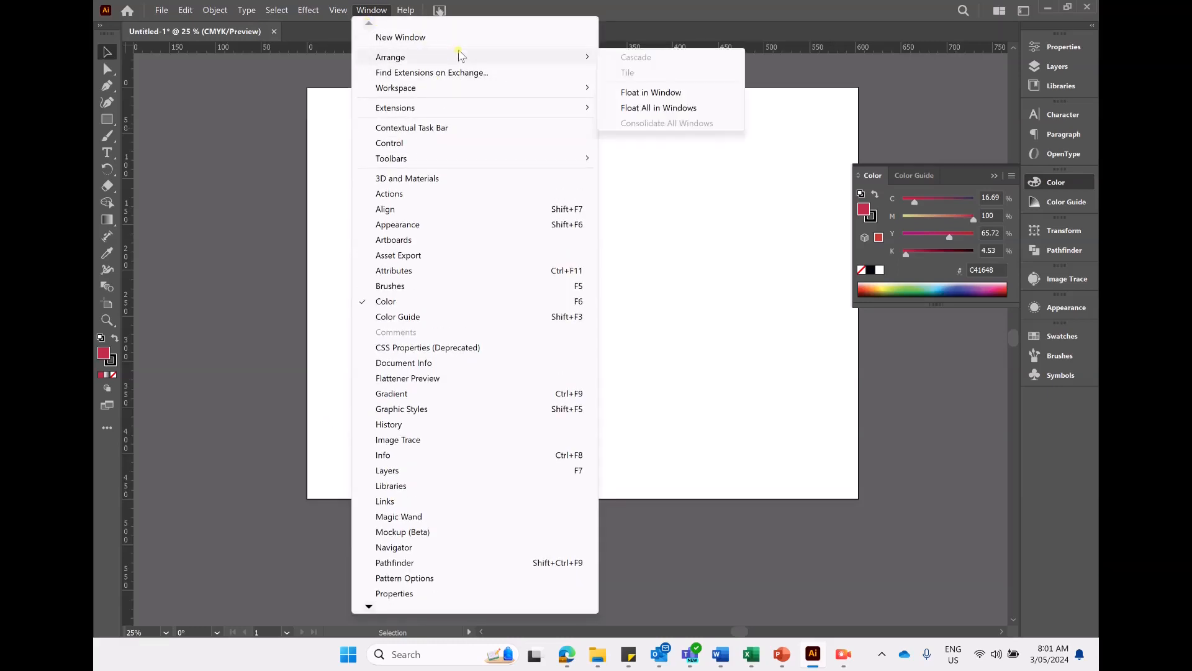
mouse_move(466, 90)
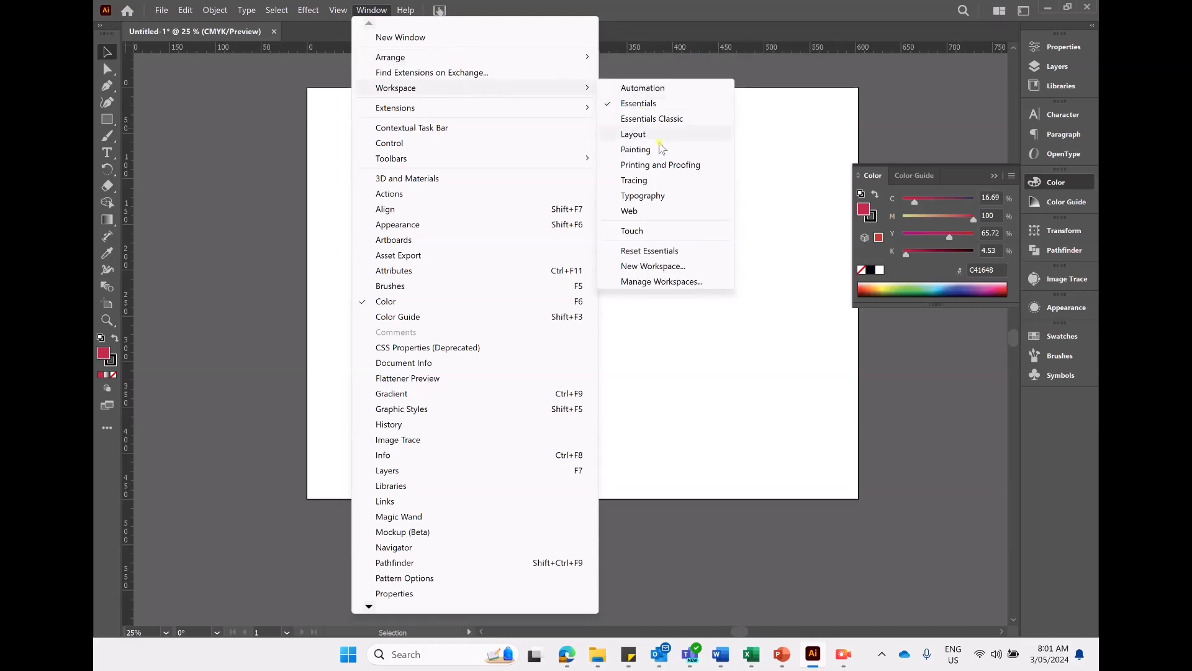
click(684, 213)
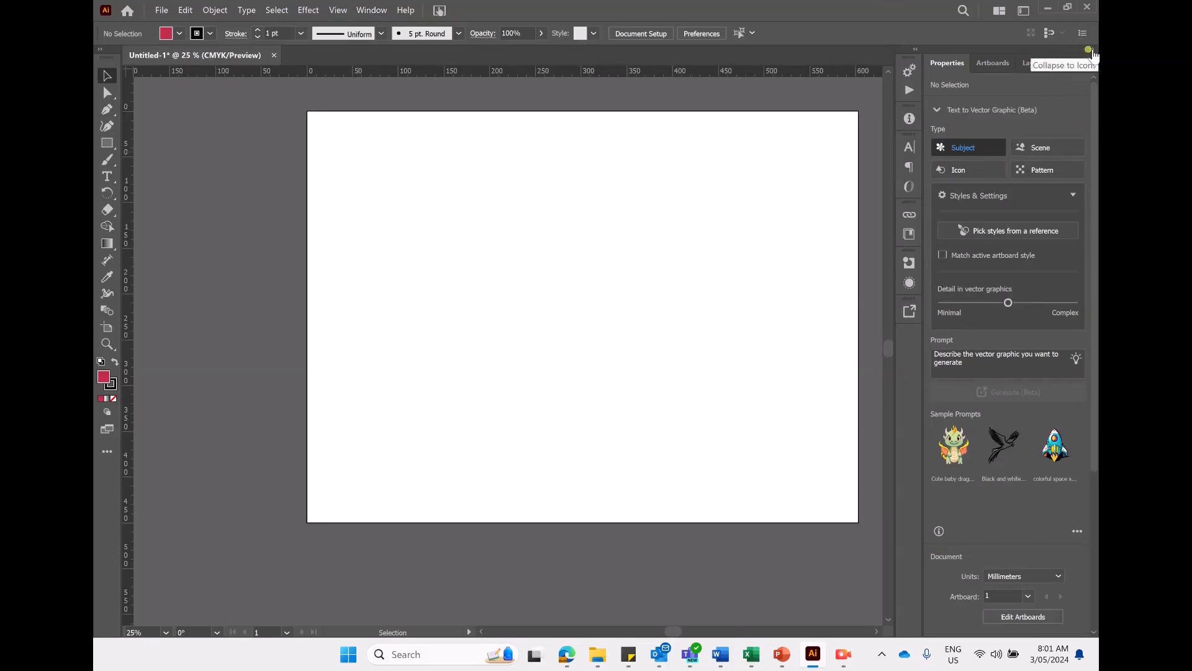
click(1092, 49)
- Switch back to the original workspace layout
click(373, 11)
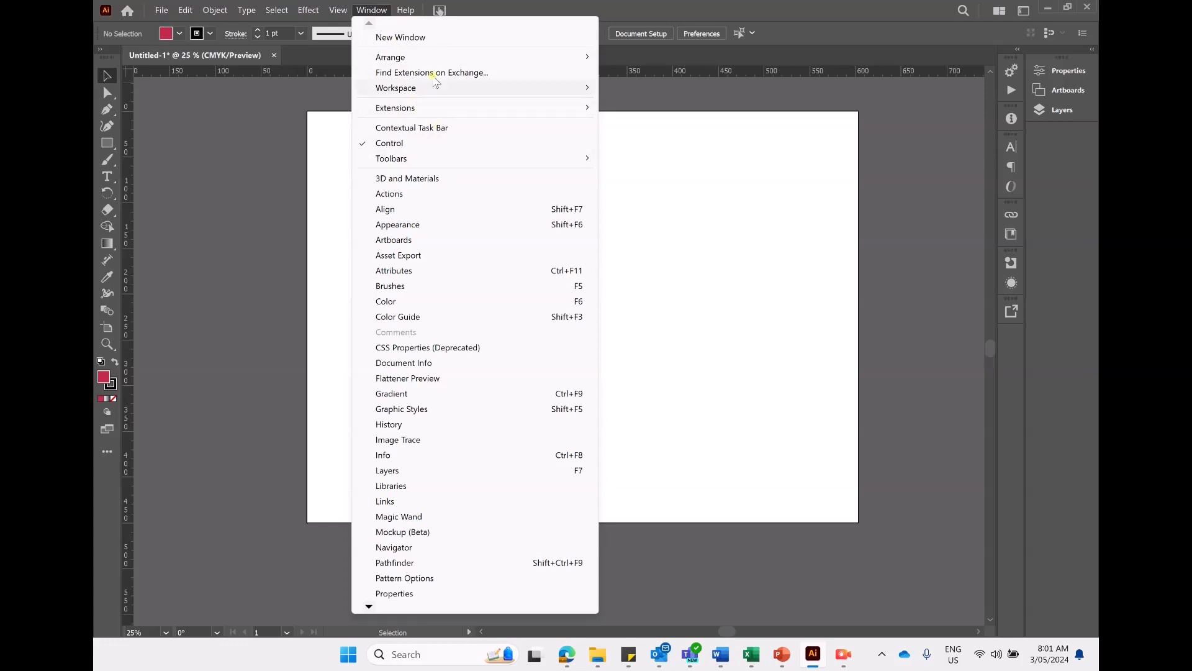
click(437, 90)
click(652, 119)
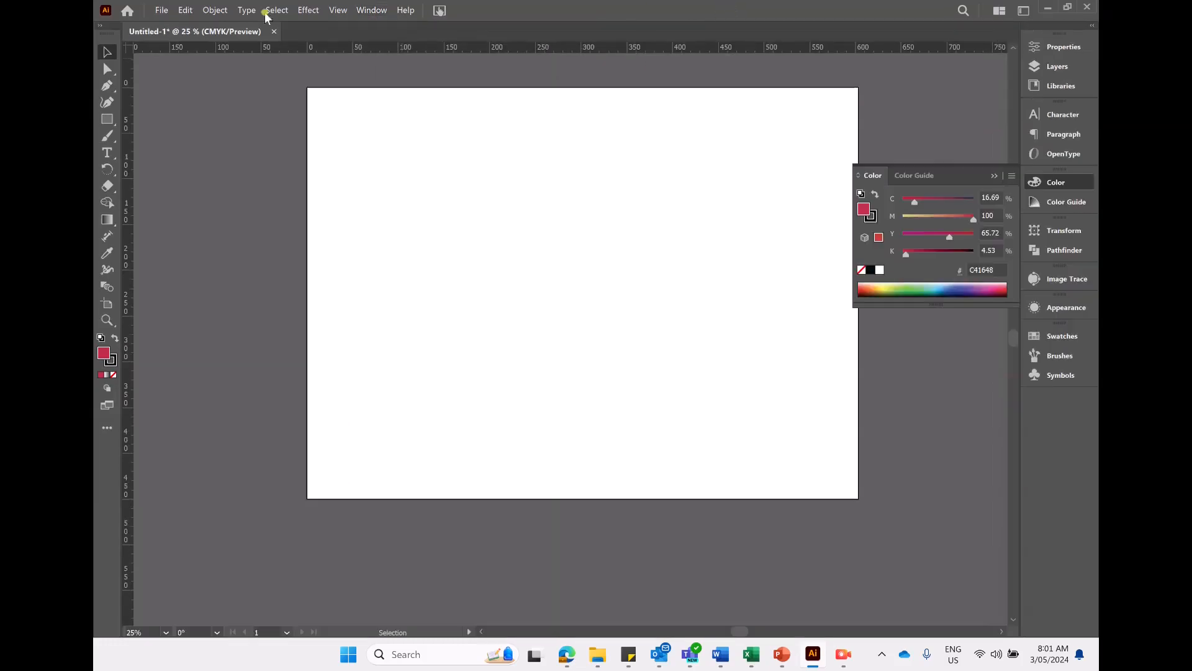
- Collapse the floating Color panel to its icon in the dock
click(373, 11)
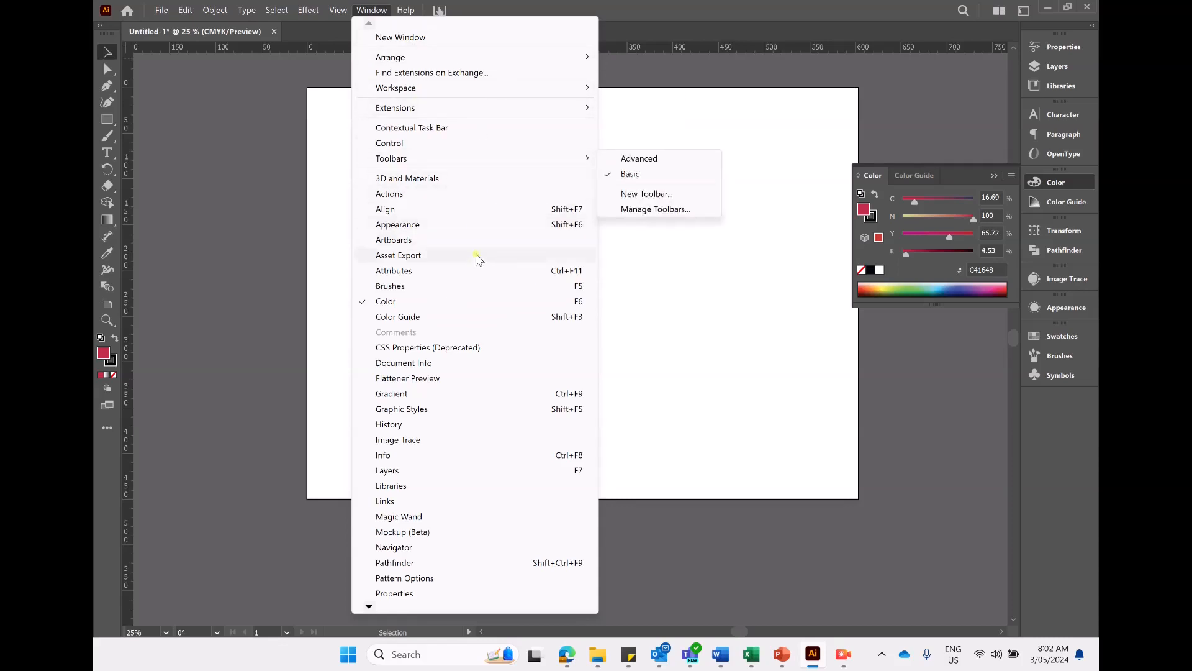
click(427, 3)
click(371, 10)
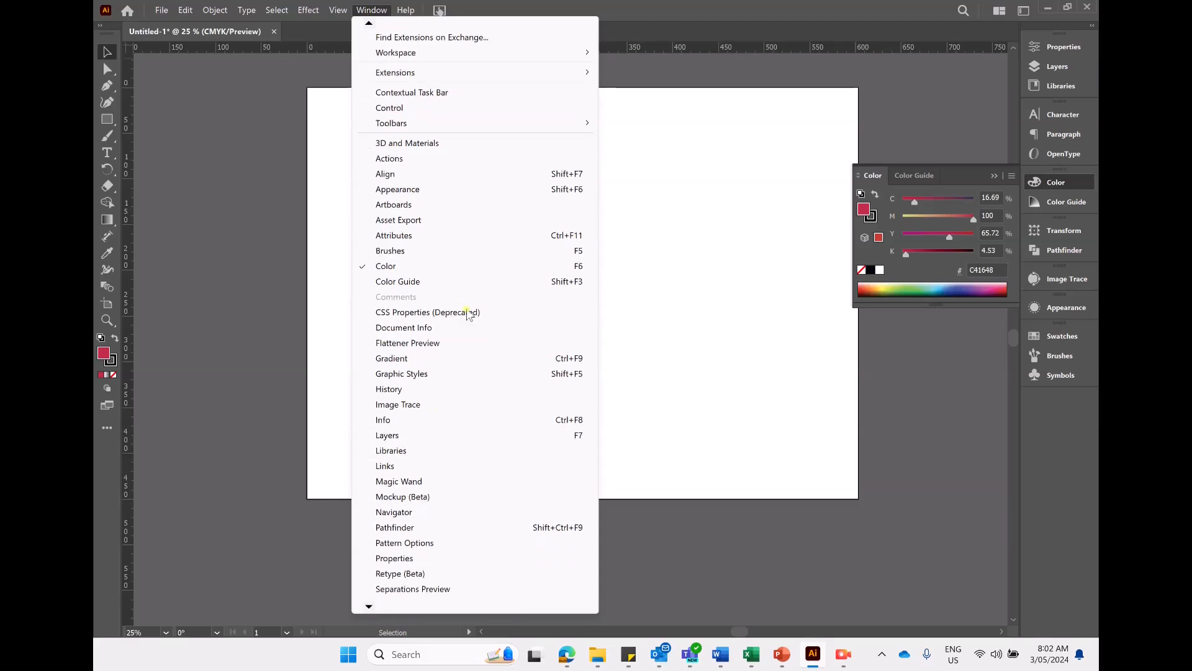
click(621, 6)
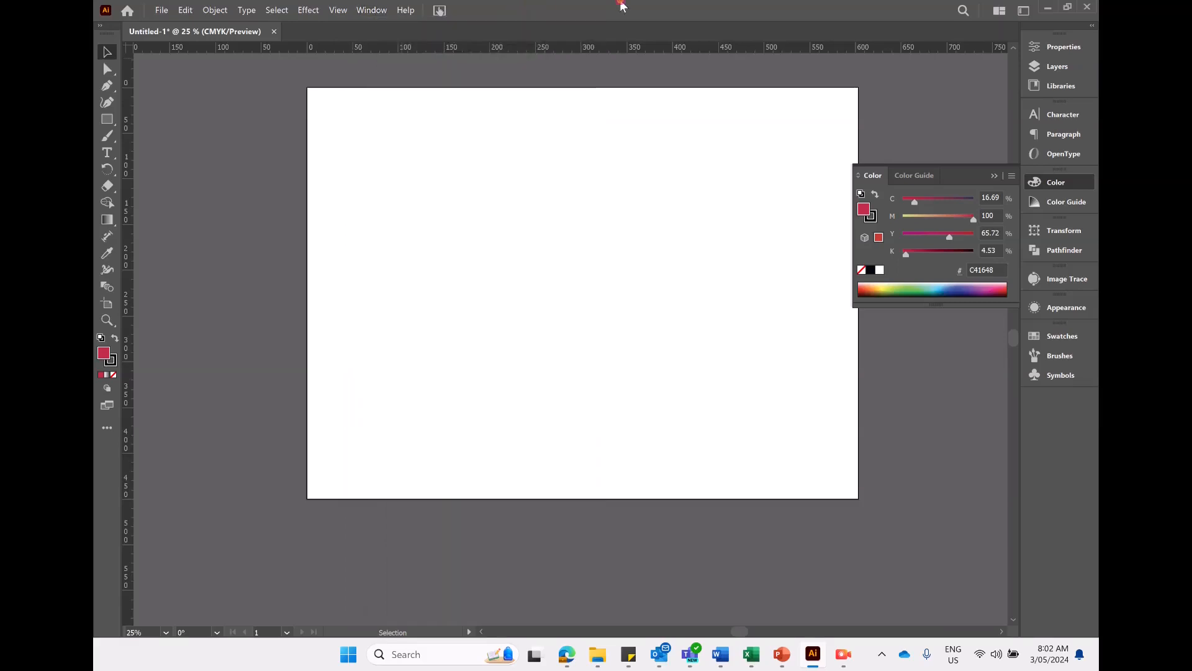
click(989, 180)
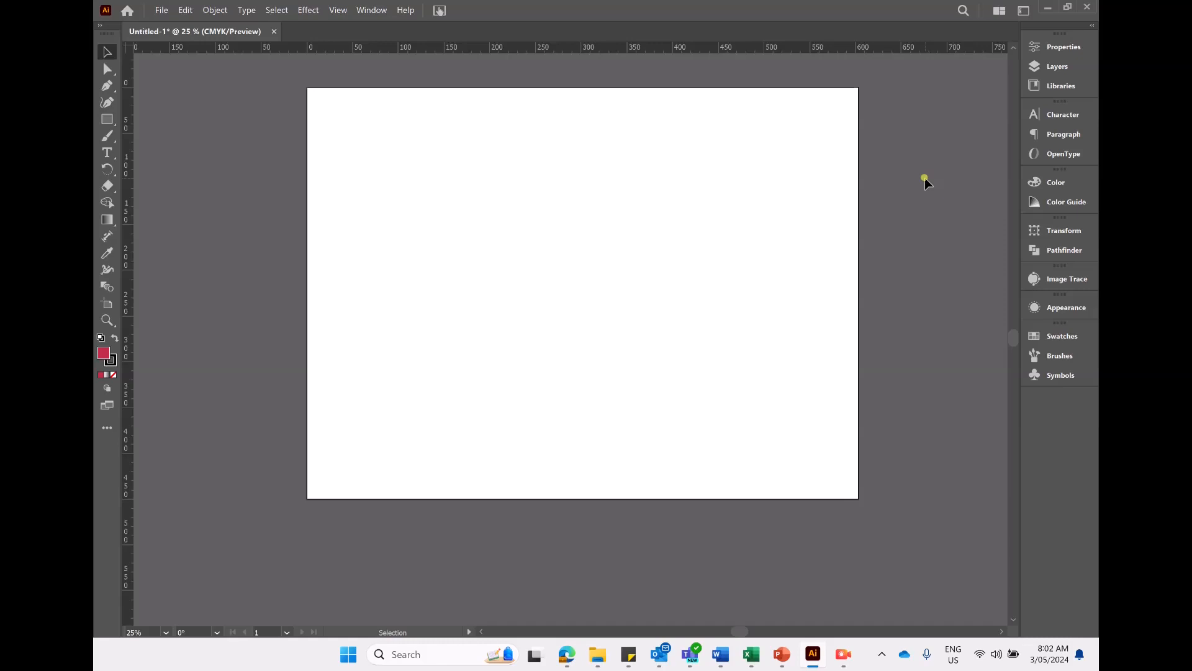